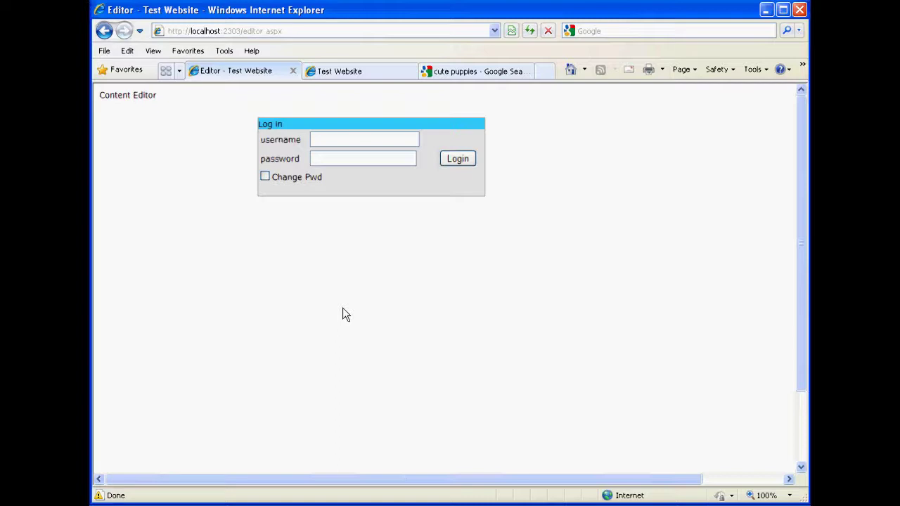
# Log in to the content editor with the test account's username and password.
pyautogui.click(331, 140)
pyautogui.write('test')
pyautogui.click(355, 159)
pyautogui.write('test')
pyautogui.click(469, 161)
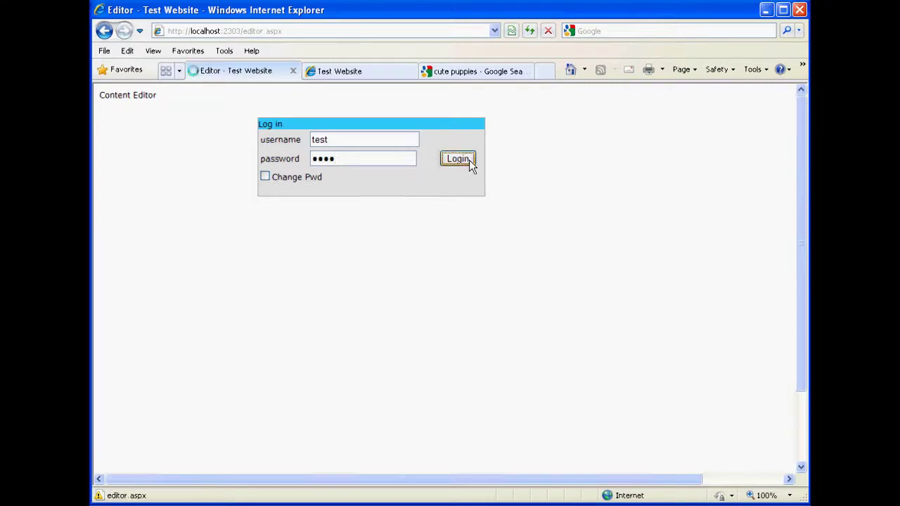
# Set and verify a new password, then log in again with it.
pyautogui.click(365, 142)
pyautogui.write('test')
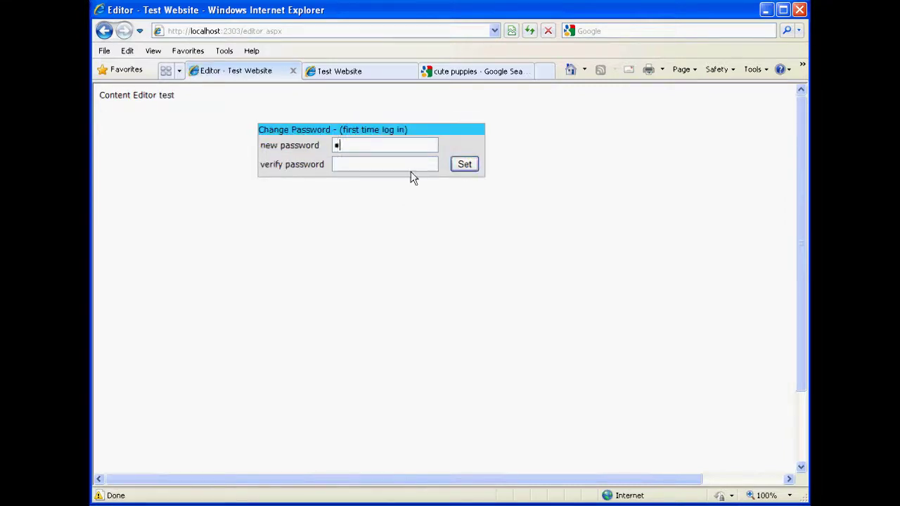
pyautogui.click(382, 161)
pyautogui.write('test')
pyautogui.click(464, 165)
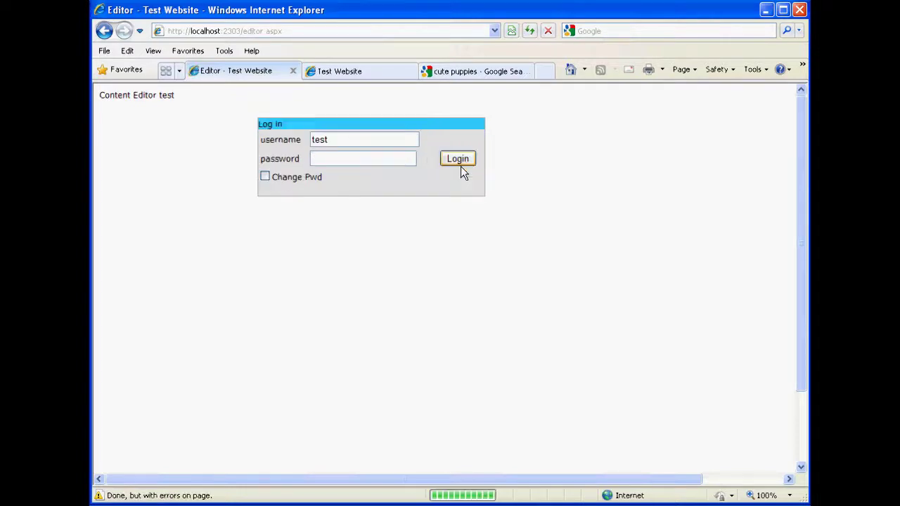
pyautogui.click(352, 157)
pyautogui.write('test')
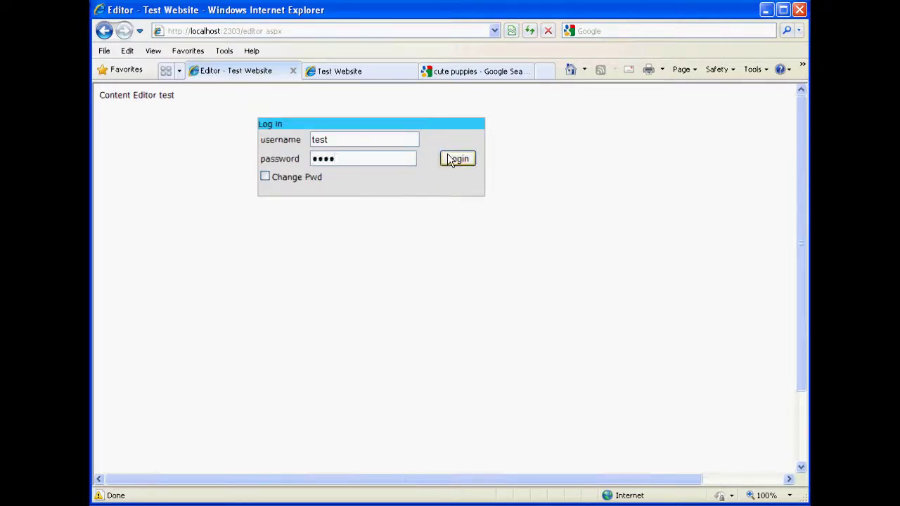
pyautogui.click(453, 159)
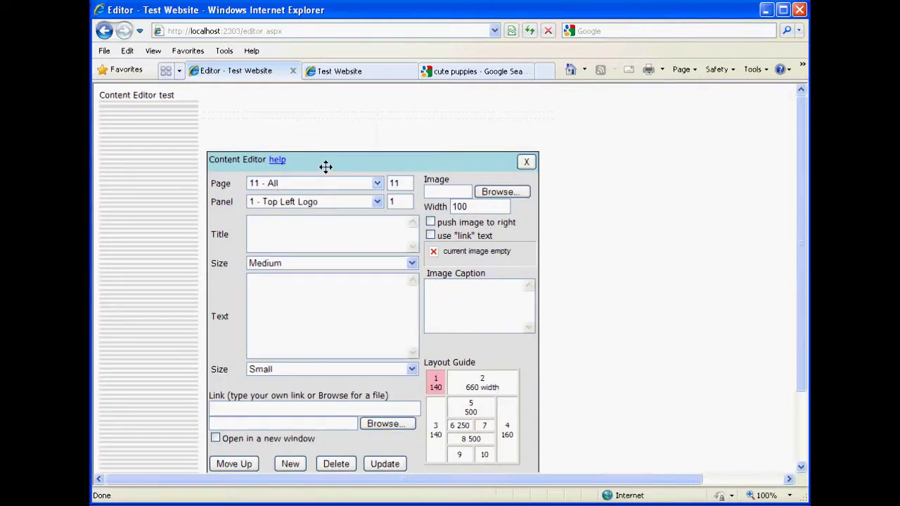
# Drag the Content Editor panel to the upper right, uncovering the page layout.
pyautogui.moveTo(326, 166); pyautogui.dragTo(572, 100)
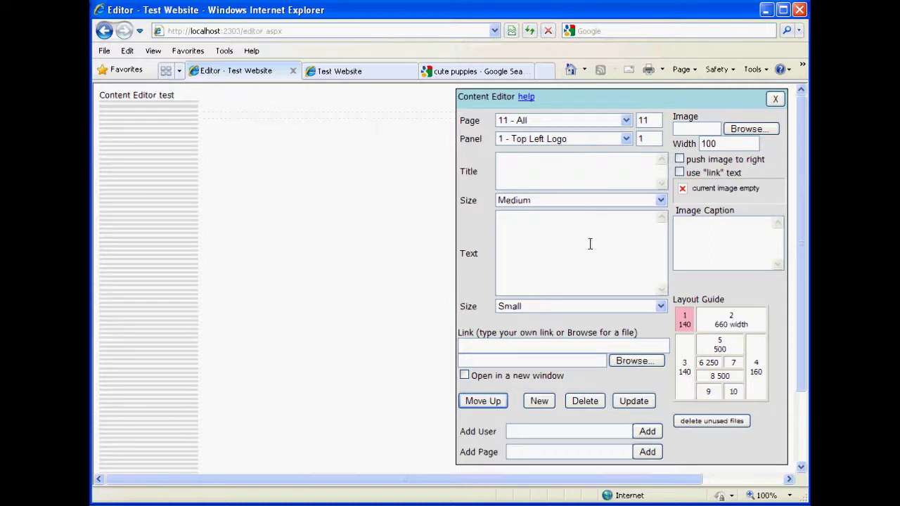
# Select the Top Left Logo panel on page 11 - All for editing.
pyautogui.click(685, 326)
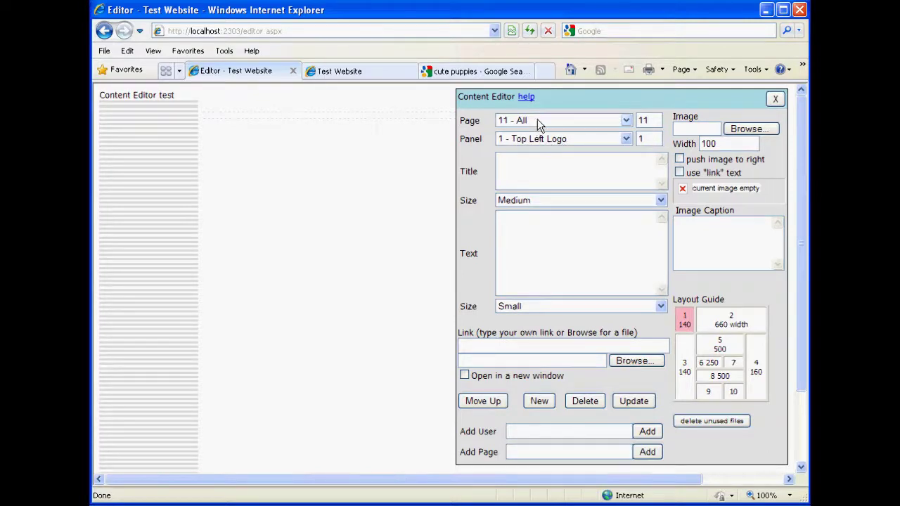
pyautogui.click(537, 120)
pyautogui.click(529, 134)
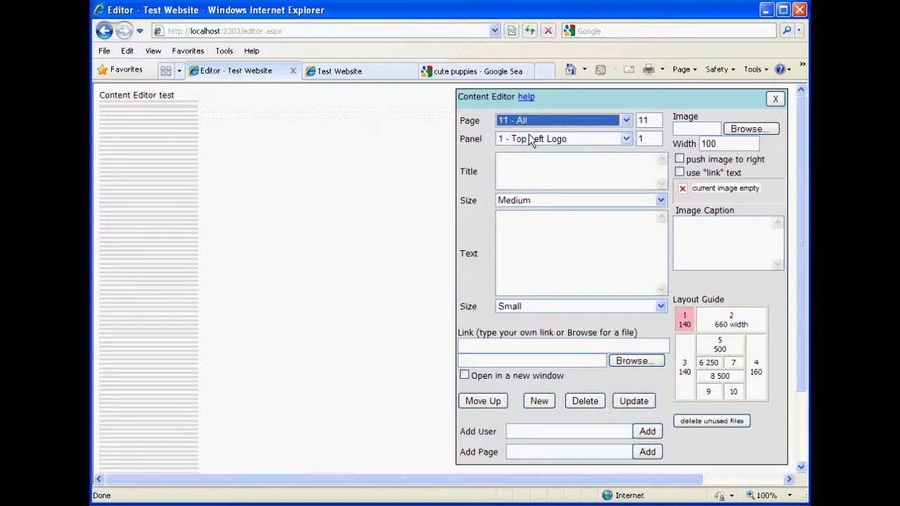
# Choose logo.gif from My Pictures > Test Website Images as the panel image.
pyautogui.click(763, 130)
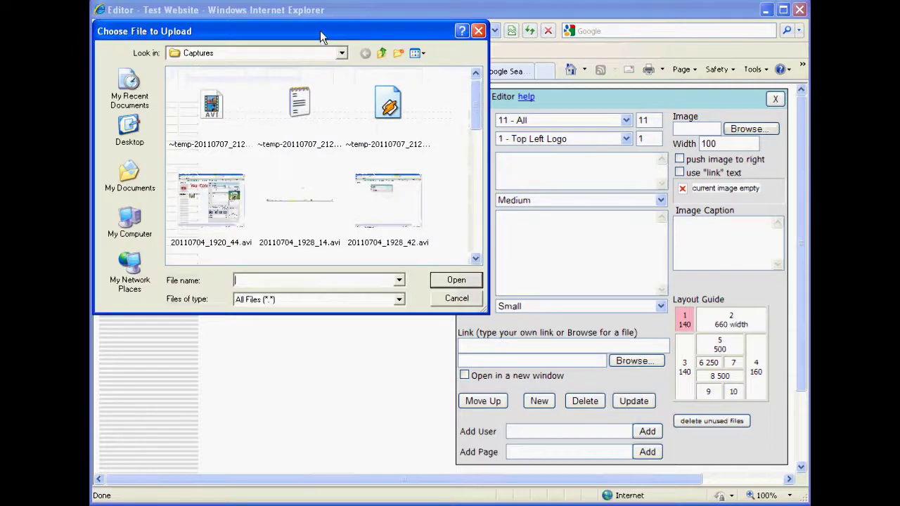
pyautogui.moveTo(320, 31); pyautogui.dragTo(354, 88)
pyautogui.click(378, 112)
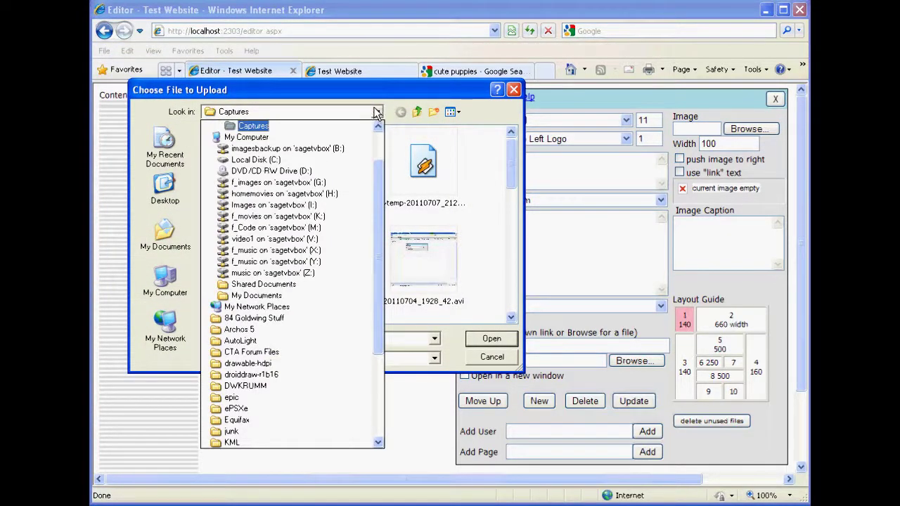
pyautogui.scroll(2, 377, 180)
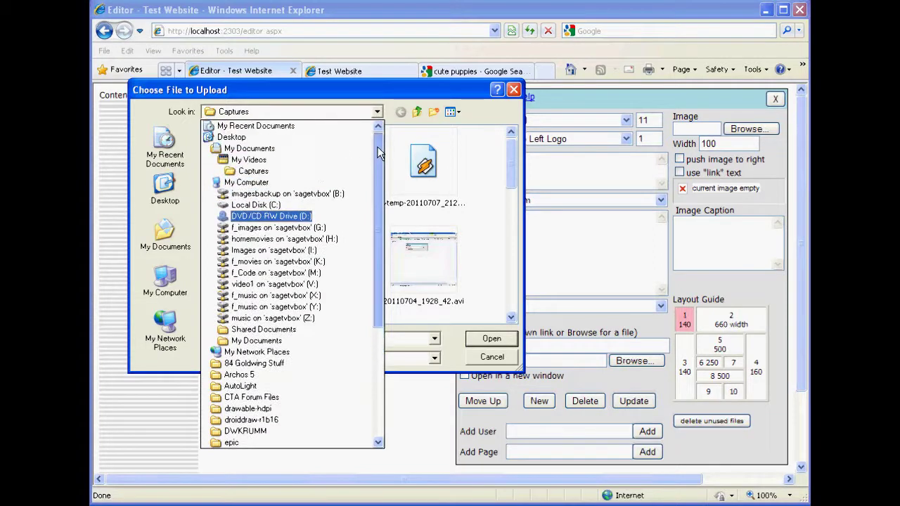
pyautogui.click(252, 149)
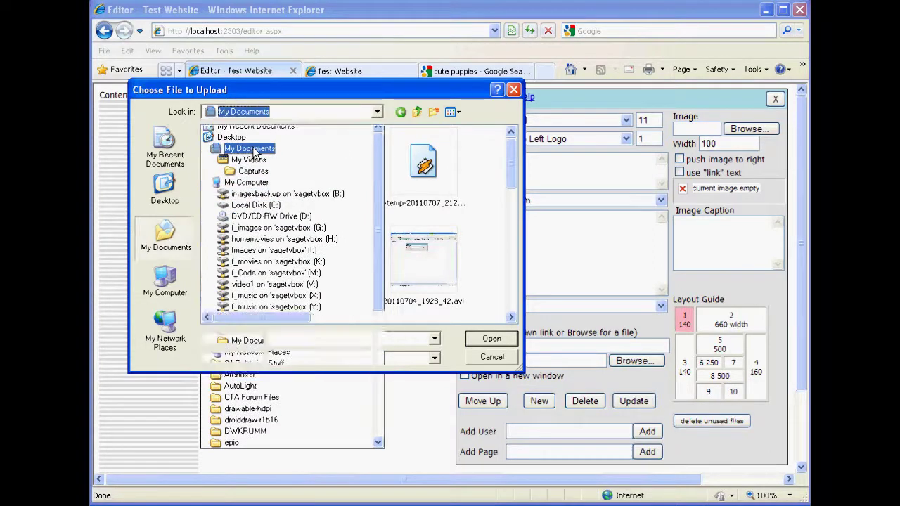
pyautogui.doubleClick(240, 195)
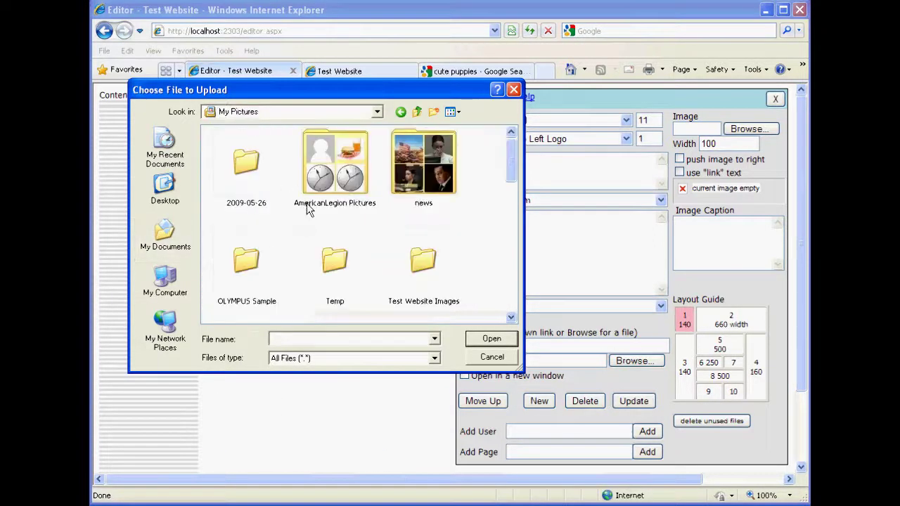
pyautogui.doubleClick(423, 264)
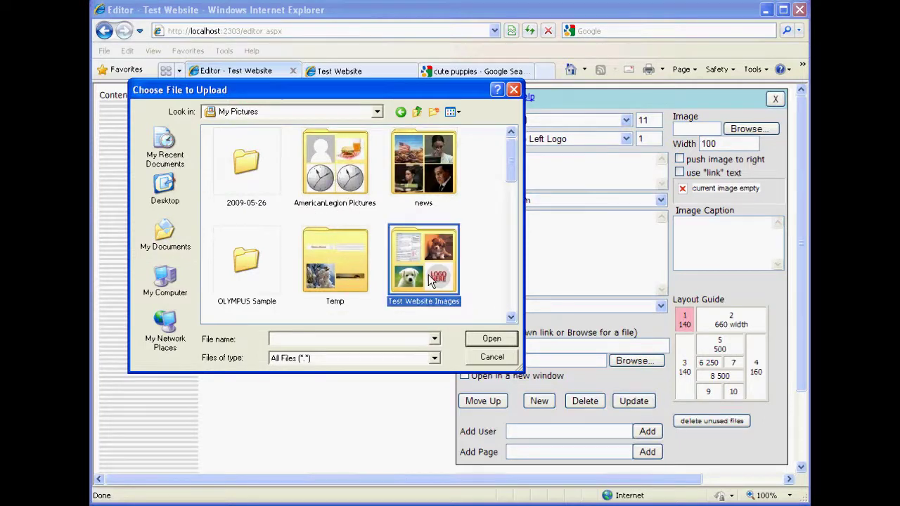
pyautogui.click(430, 278)
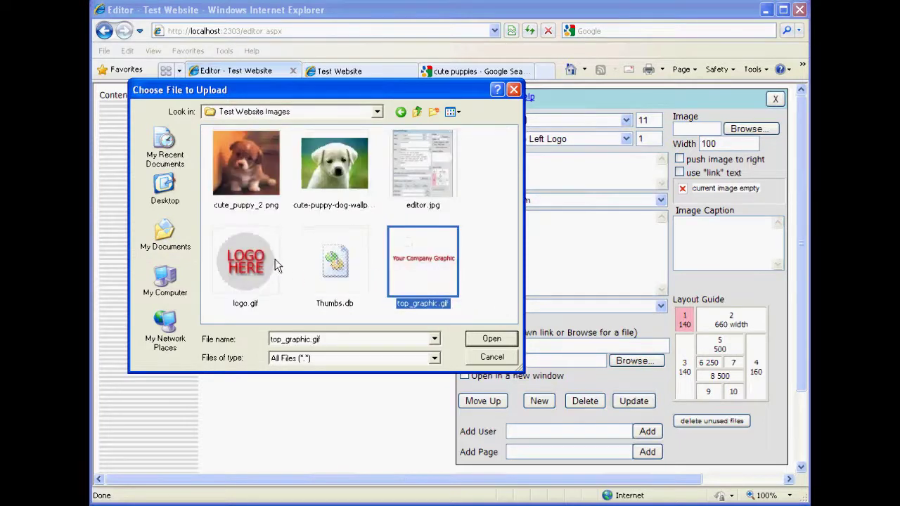
pyautogui.click(253, 259)
pyautogui.click(489, 340)
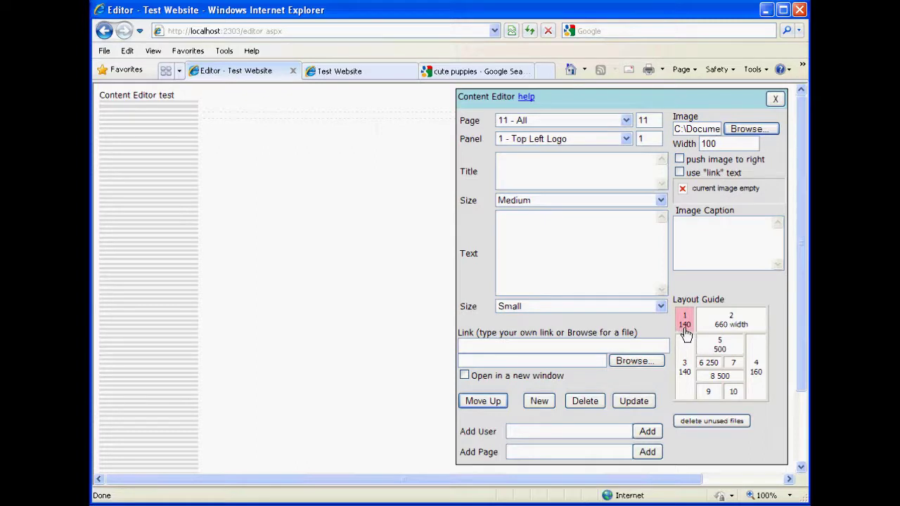
# Set the logo width to 140 and apply it to the panel.
pyautogui.doubleClick(716, 145)
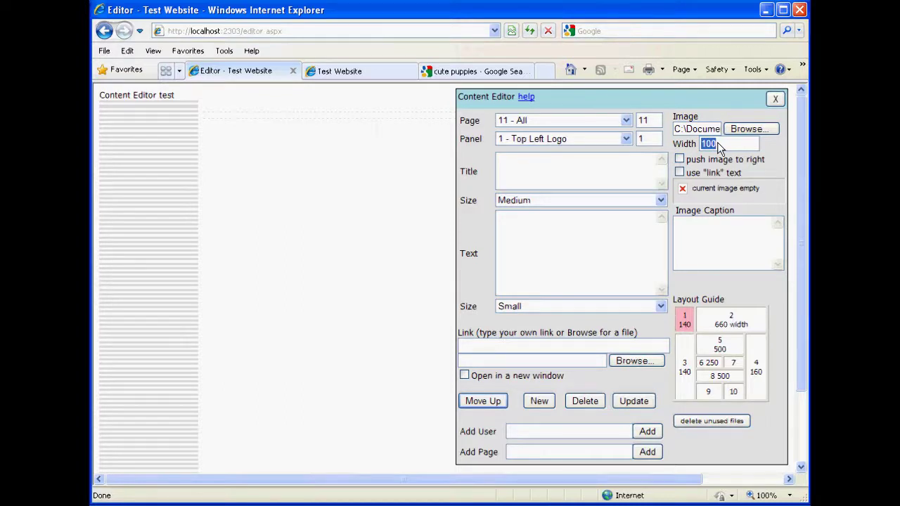
pyautogui.write('140')
pyautogui.click(638, 409)
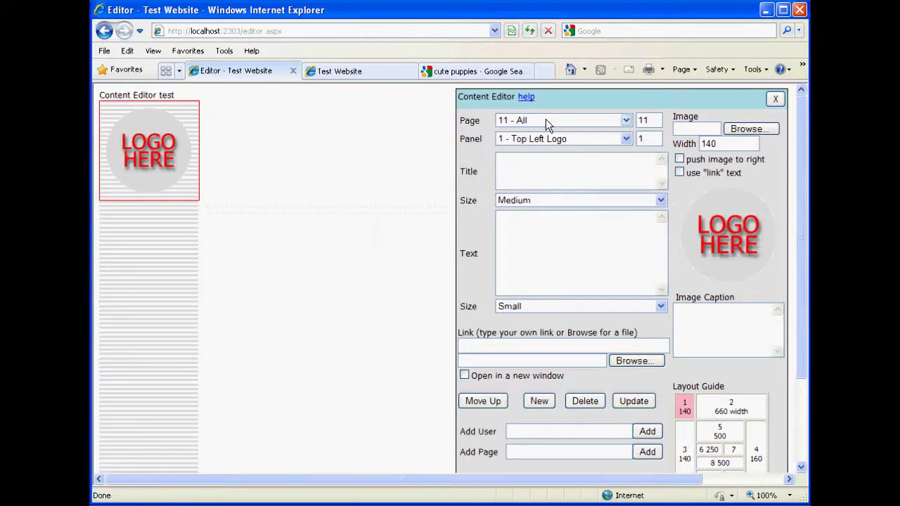
# Preview page 12 - Home, then return to 11 - All and select panel 2 - Top Logo.
pyautogui.click(546, 121)
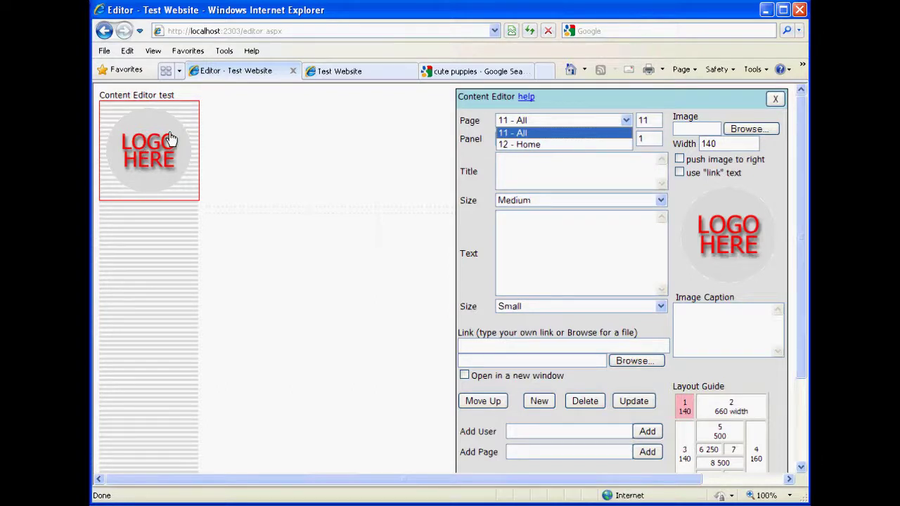
pyautogui.click(520, 144)
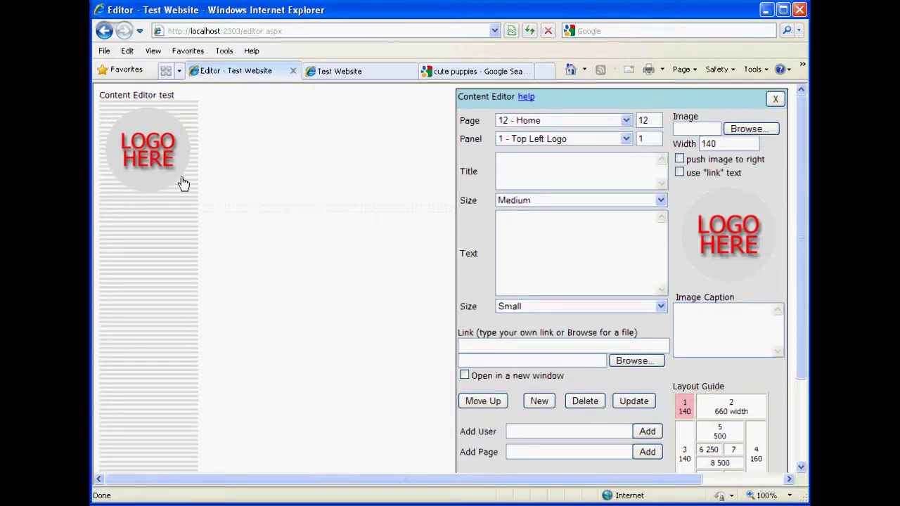
pyautogui.click(551, 121)
pyautogui.click(548, 133)
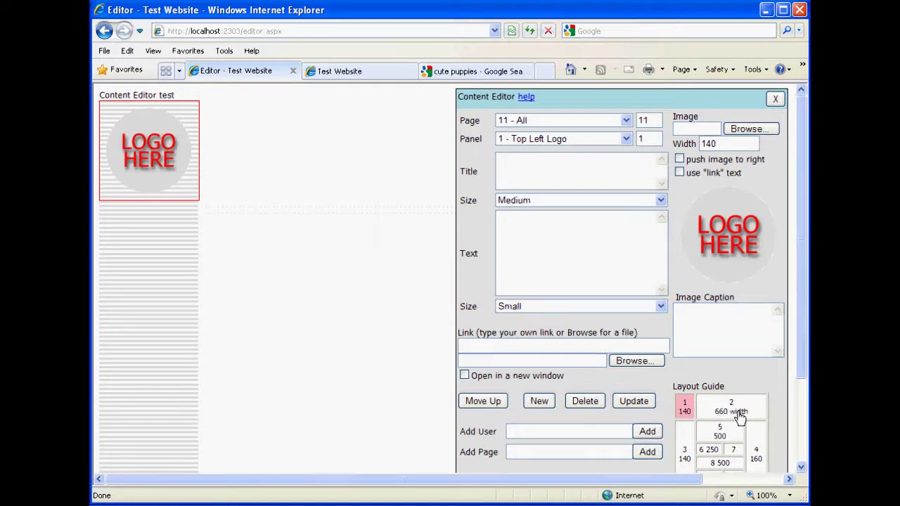
pyautogui.click(740, 417)
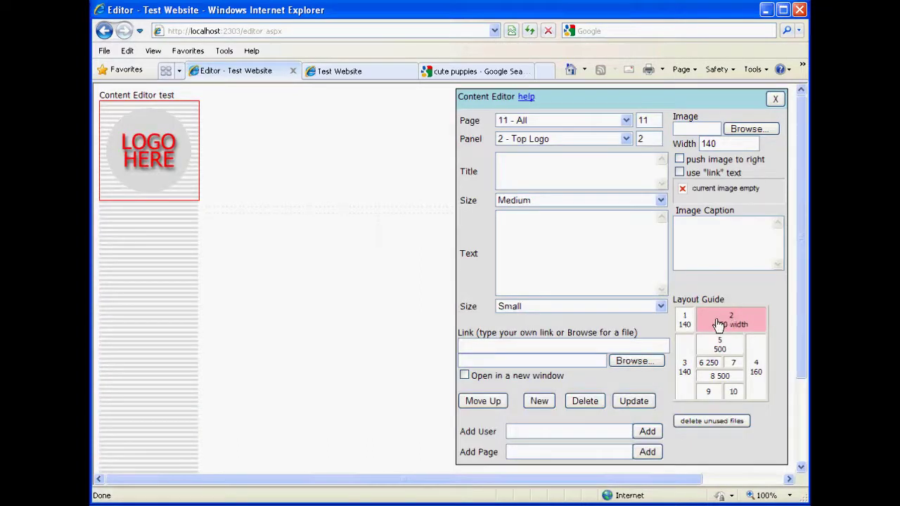
# Fill the Top Logo panel with top_graphic.gif at width 660, then view the live site.
pyautogui.click(749, 130)
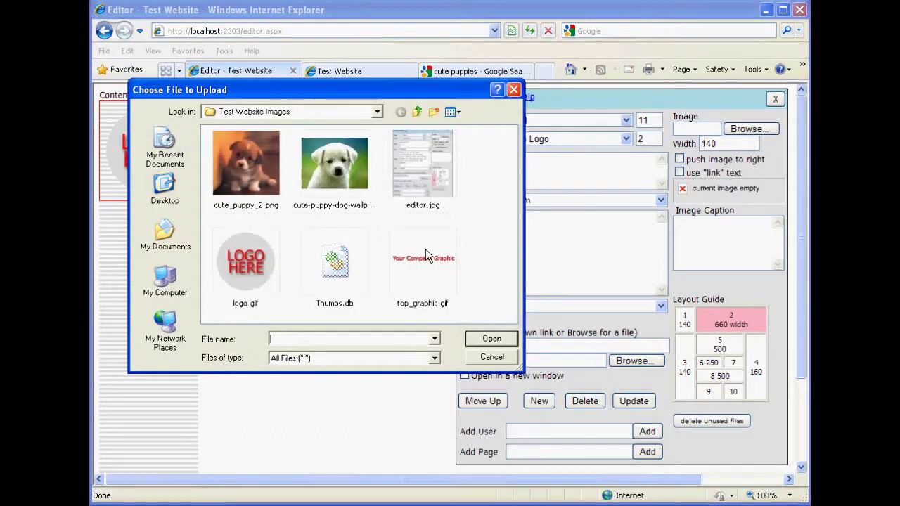
pyautogui.click(425, 253)
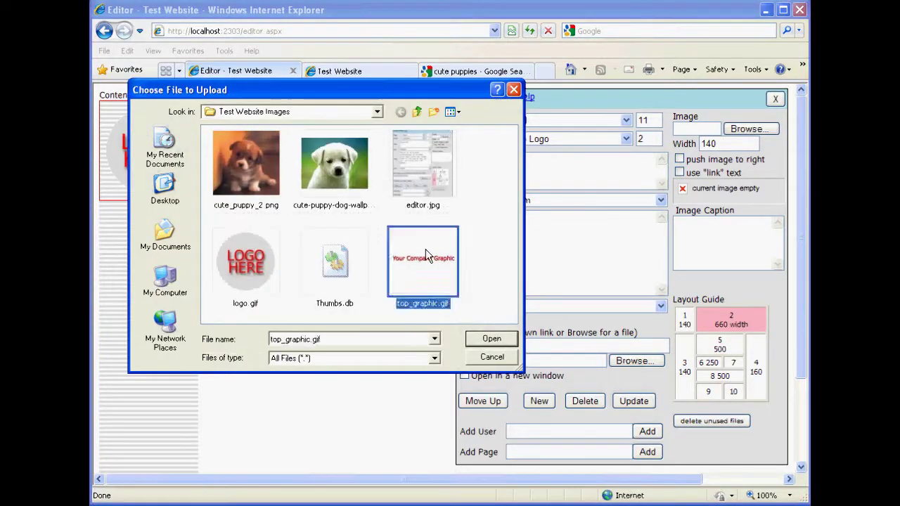
pyautogui.click(492, 339)
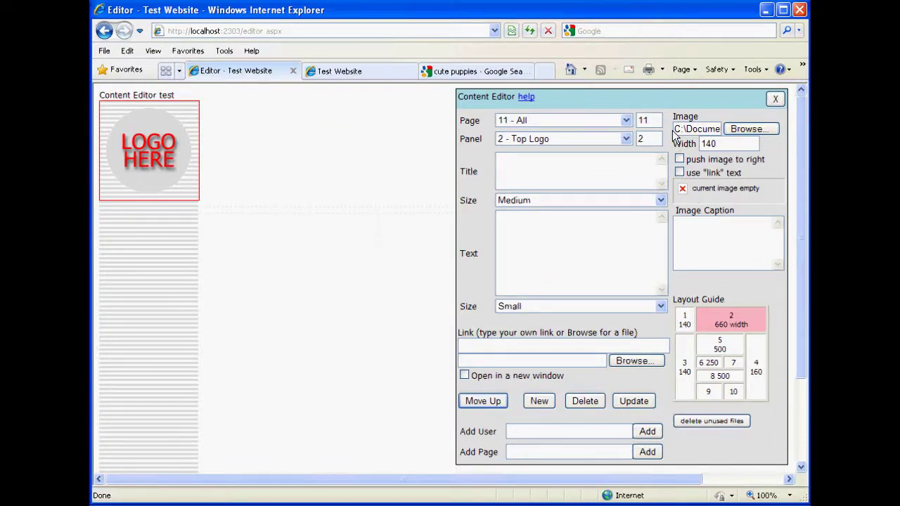
pyautogui.moveTo(676, 130); pyautogui.dragTo(719, 130)
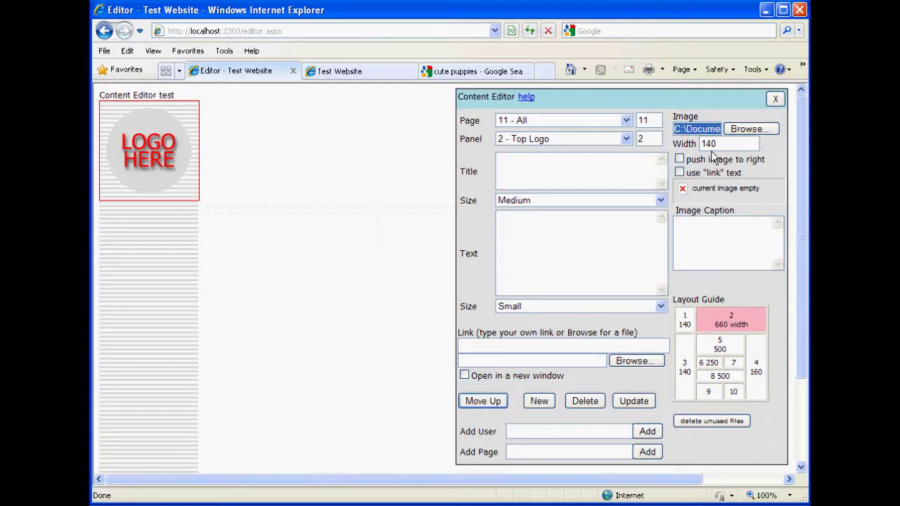
pyautogui.doubleClick(723, 145)
pyautogui.write('660')
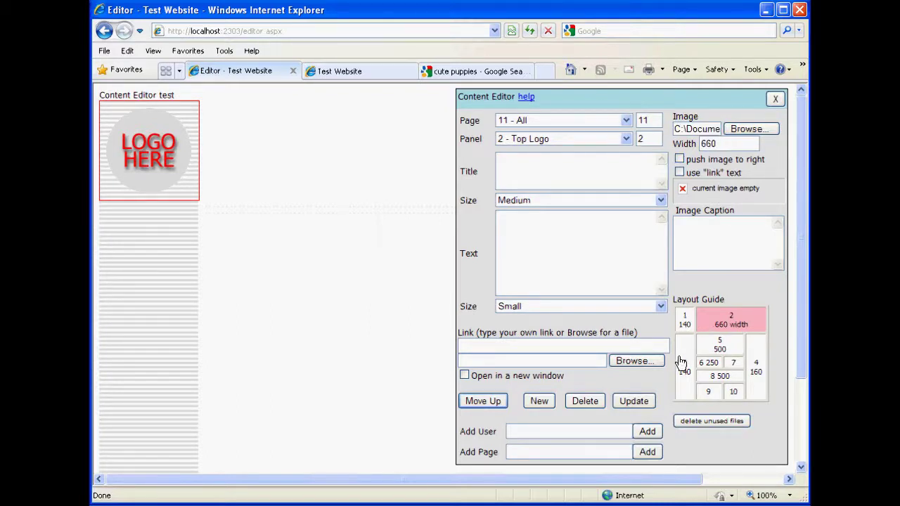
pyautogui.click(640, 401)
pyautogui.click(633, 401)
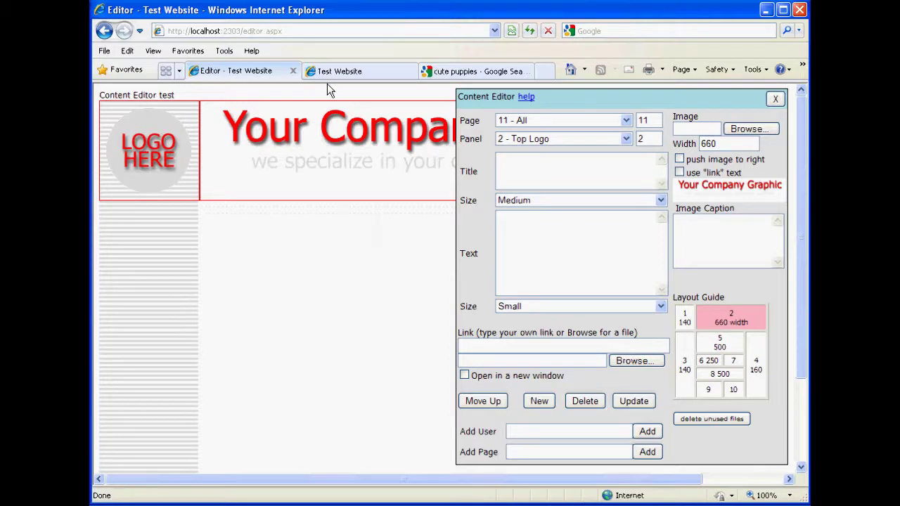
pyautogui.click(344, 73)
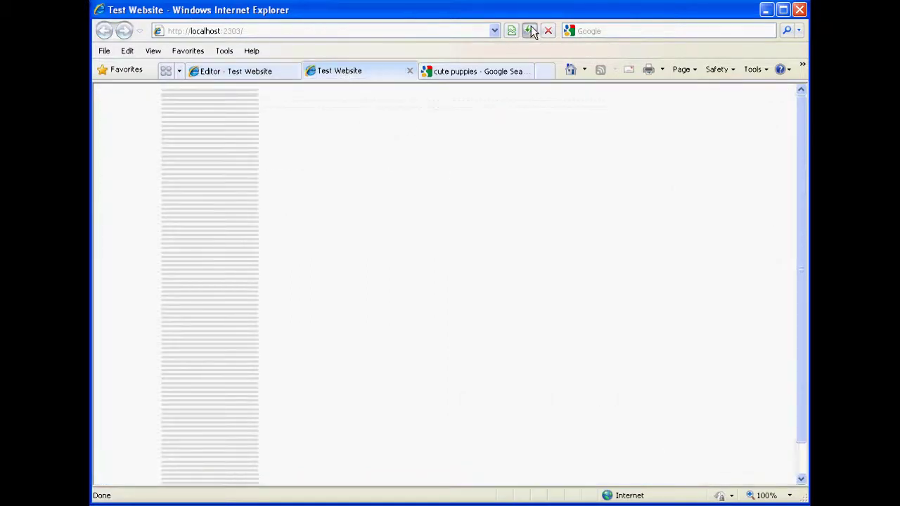
# Refresh the live Test Website and return to the Editor tab.
pyautogui.click(529, 31)
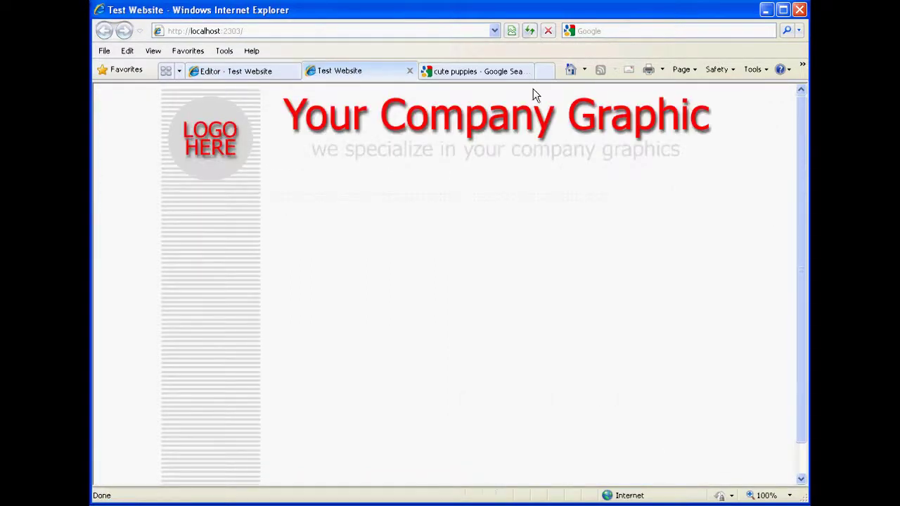
pyautogui.click(235, 78)
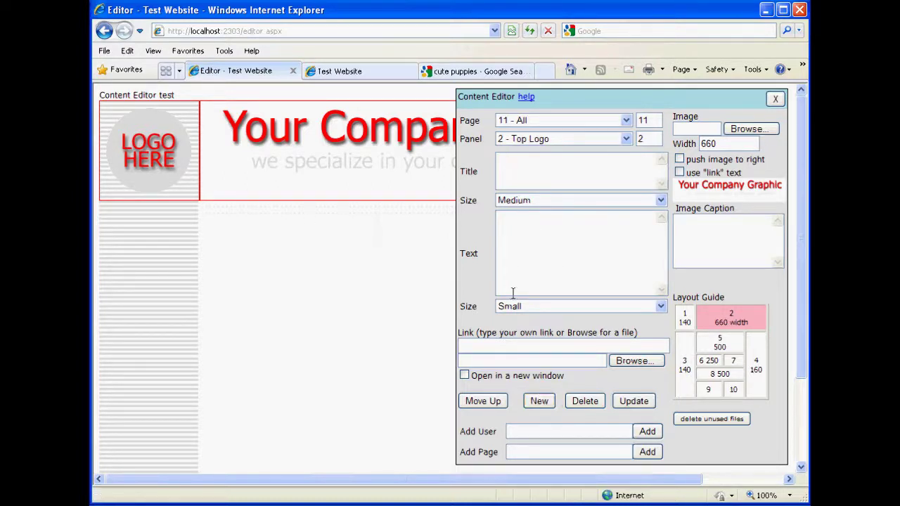
# Add a new block titled 'Home page' with text 'this is where we can put text about the subject'.
pyautogui.click(539, 401)
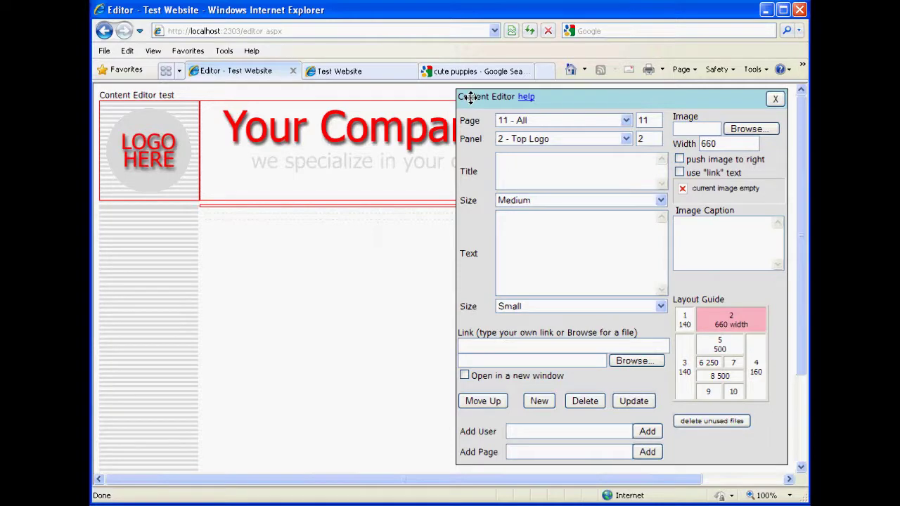
pyautogui.moveTo(471, 97)
pyautogui.mouseDown()
pyautogui.moveTo(726, 159)
pyautogui.moveTo(752, 223)
pyautogui.moveTo(514, 105)
pyautogui.moveTo(471, 98)
pyautogui.mouseUp()
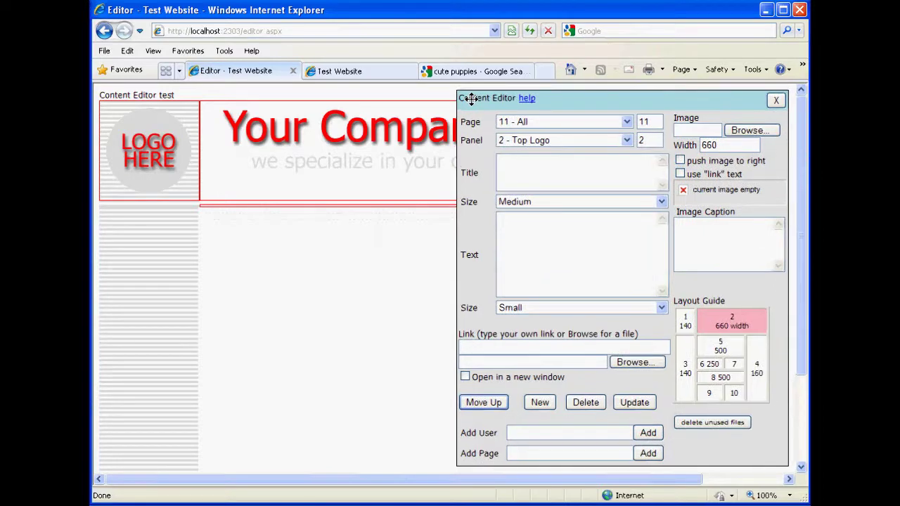
pyautogui.click(334, 213)
pyautogui.write('Home pag')
pyautogui.write('e')
pyautogui.write('thi')
pyautogui.write('s is where we can s')
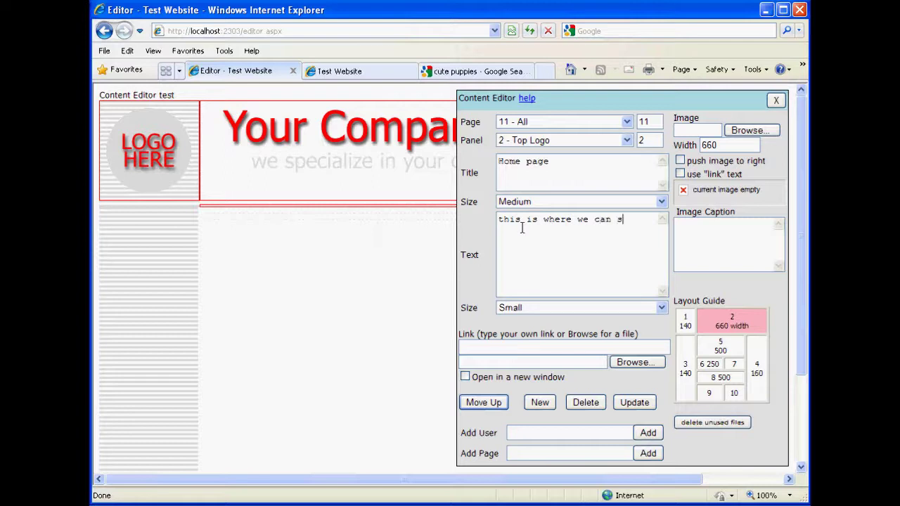
pyautogui.press('BackSpace')
pyautogui.write('put text')
pyautogui.write(' abo')
pyautogui.press('BackSpace')
pyautogui.write('bout the subject')
# Make the title x-Large and the text Medium, and save the block.
pyautogui.click(531, 199)
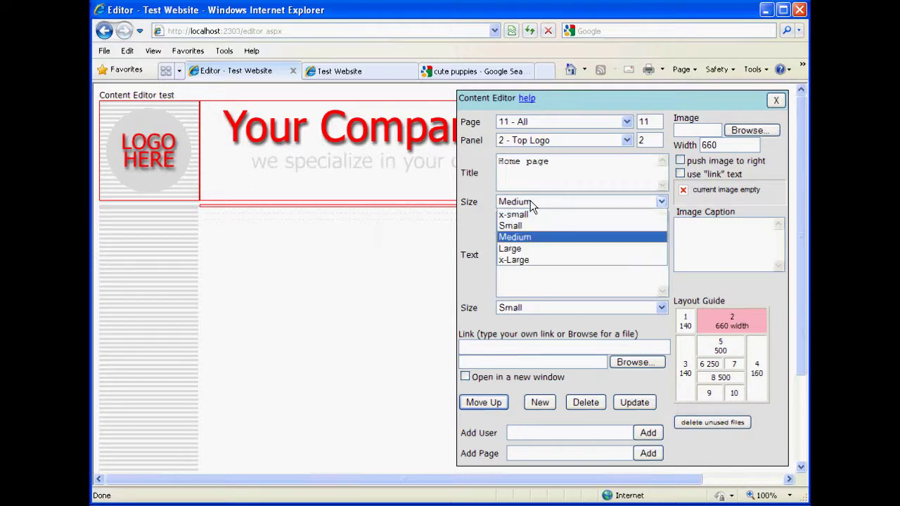
pyautogui.click(515, 259)
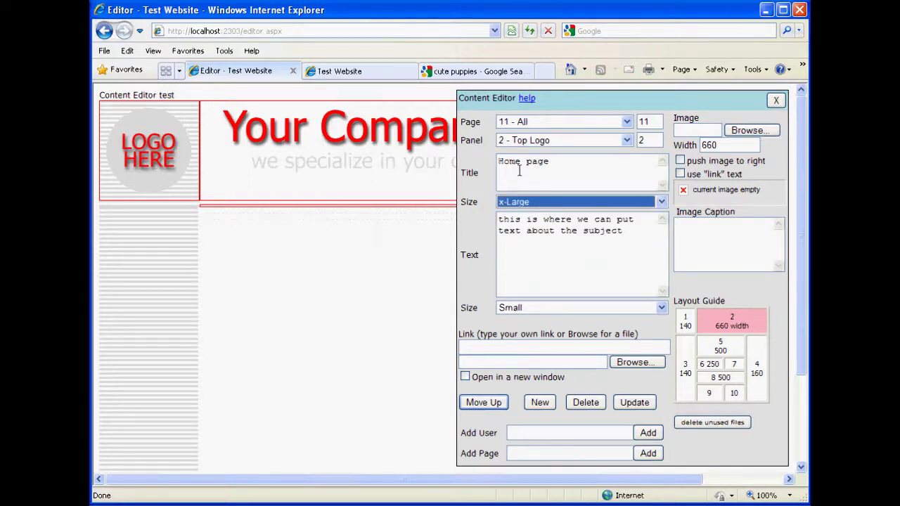
pyautogui.click(533, 309)
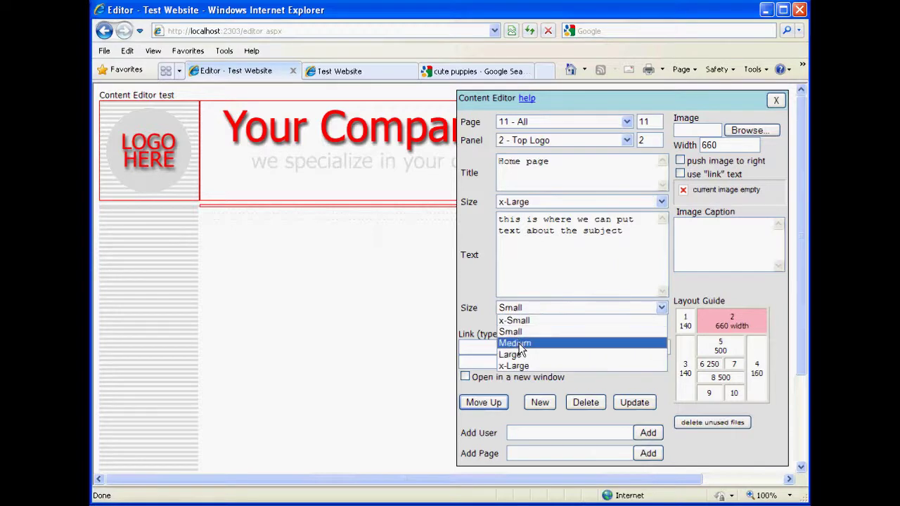
pyautogui.click(532, 341)
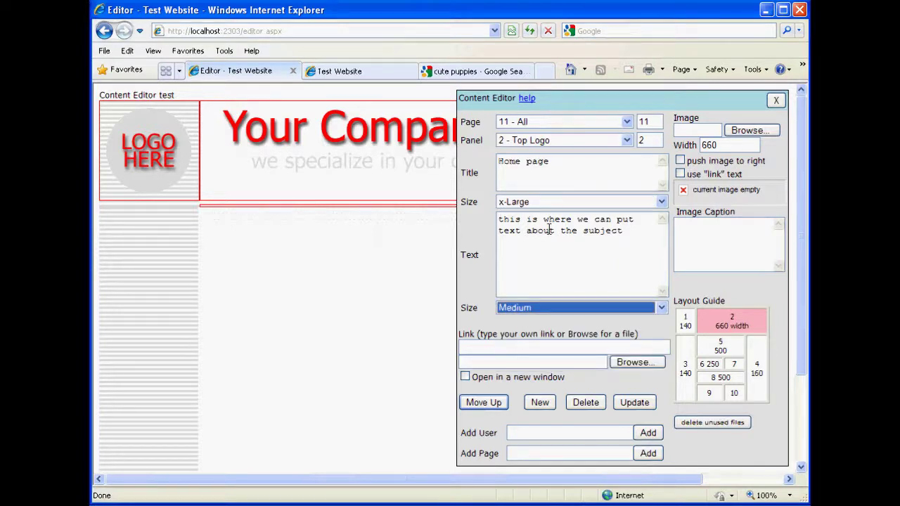
pyautogui.click(645, 408)
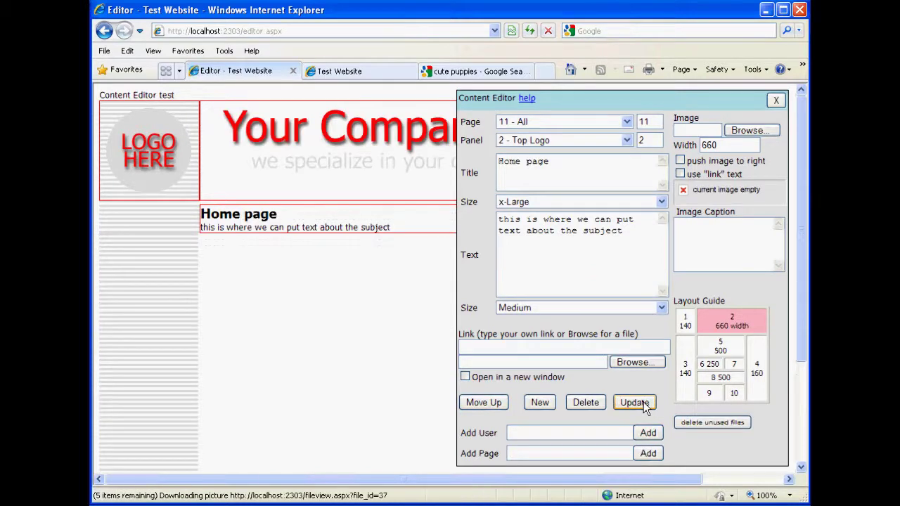
pyautogui.click(355, 73)
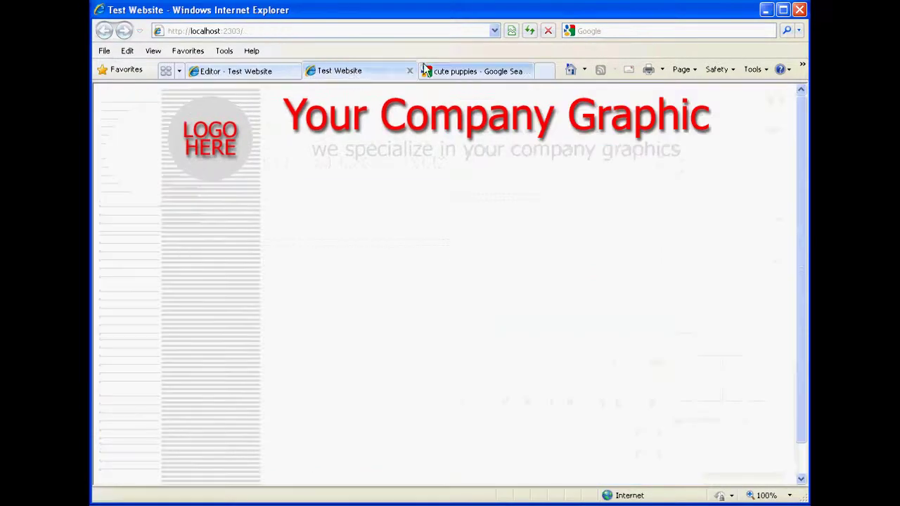
pyautogui.click(529, 34)
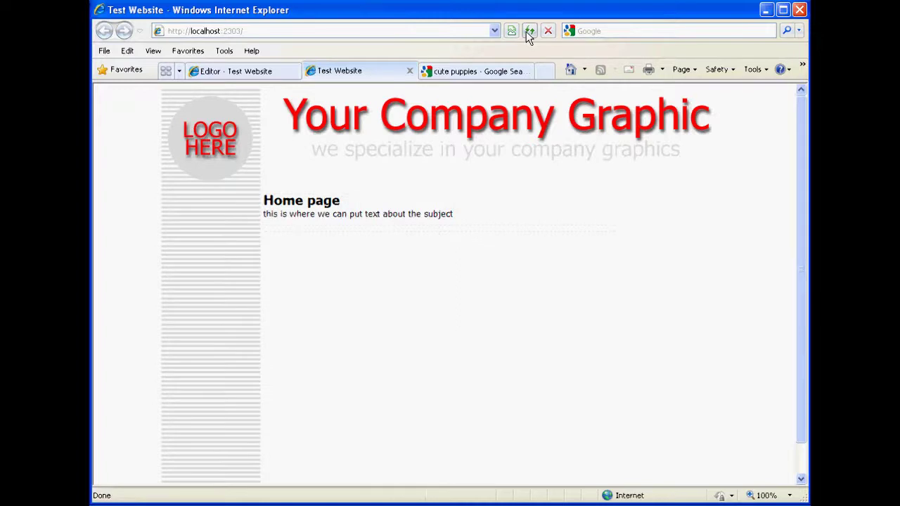
pyautogui.click(281, 71)
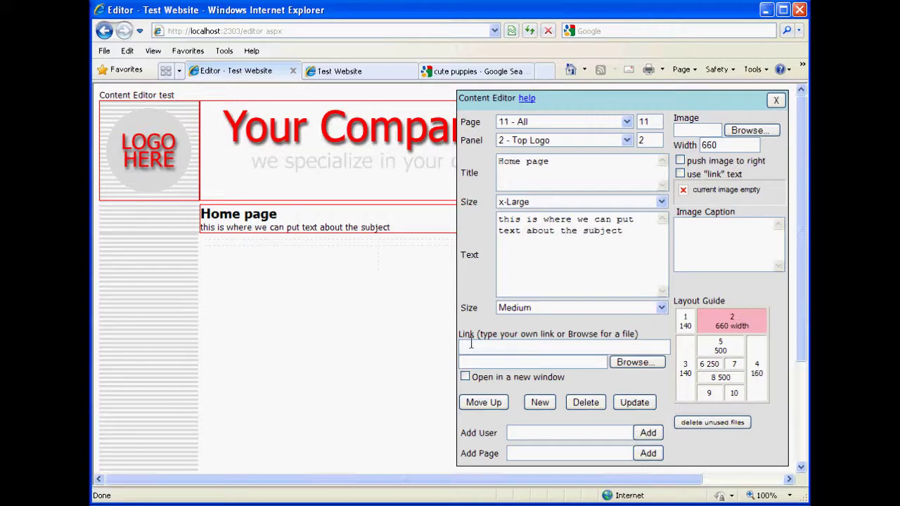
# Link the Home page block to ?group=12, keeping it on 11 - All, and open the live site.
pyautogui.write('?group')
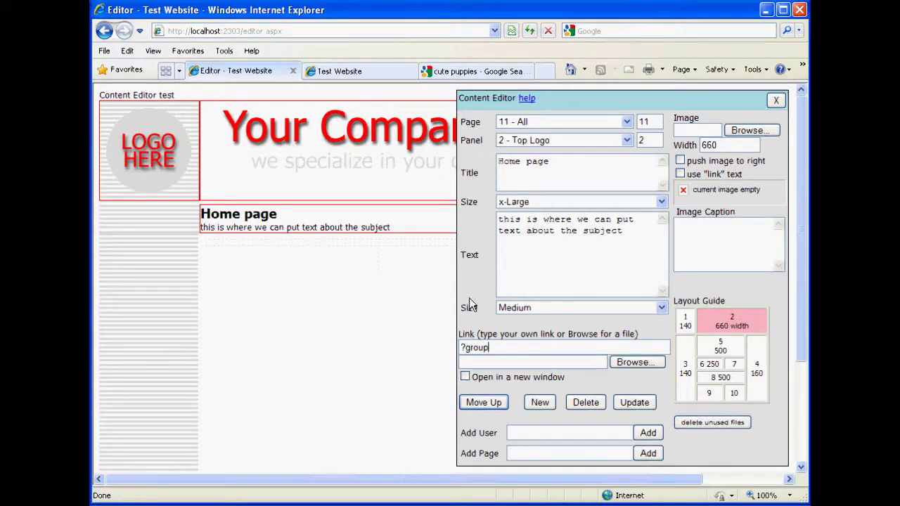
pyautogui.write('=12')
pyautogui.click(628, 122)
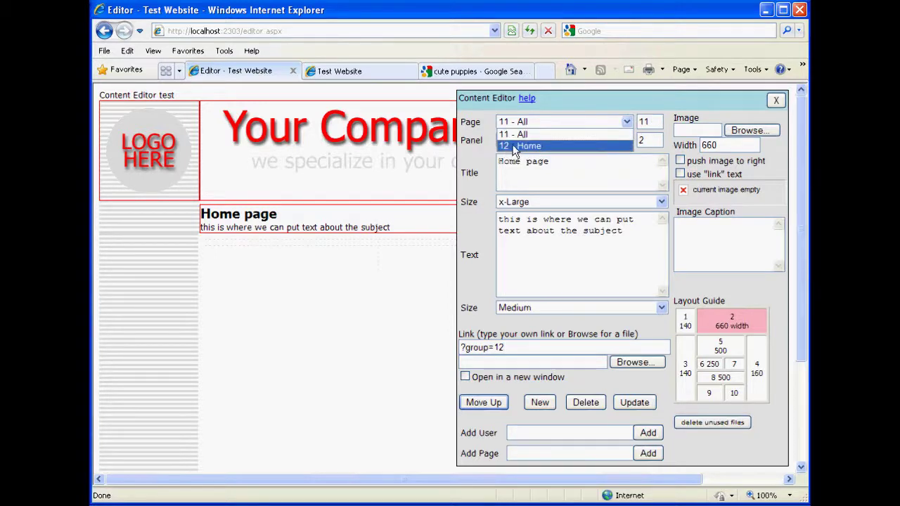
pyautogui.click(526, 347)
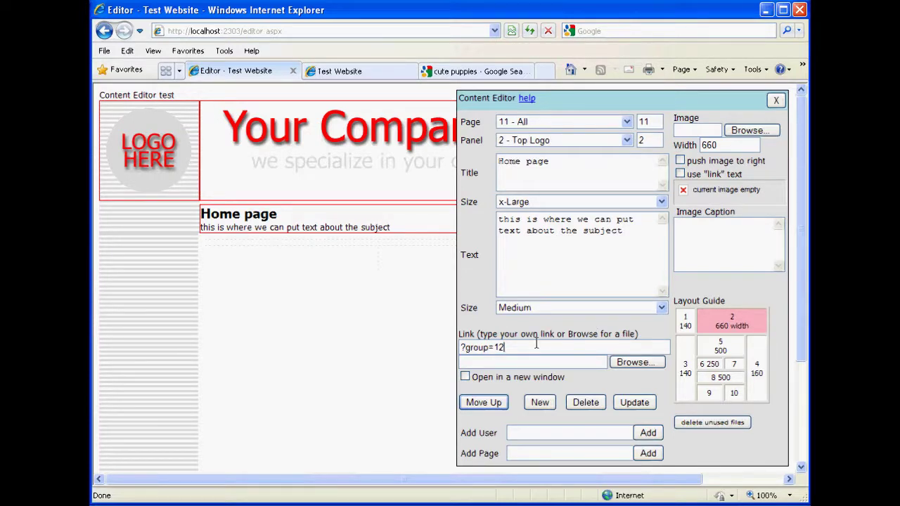
pyautogui.click(632, 406)
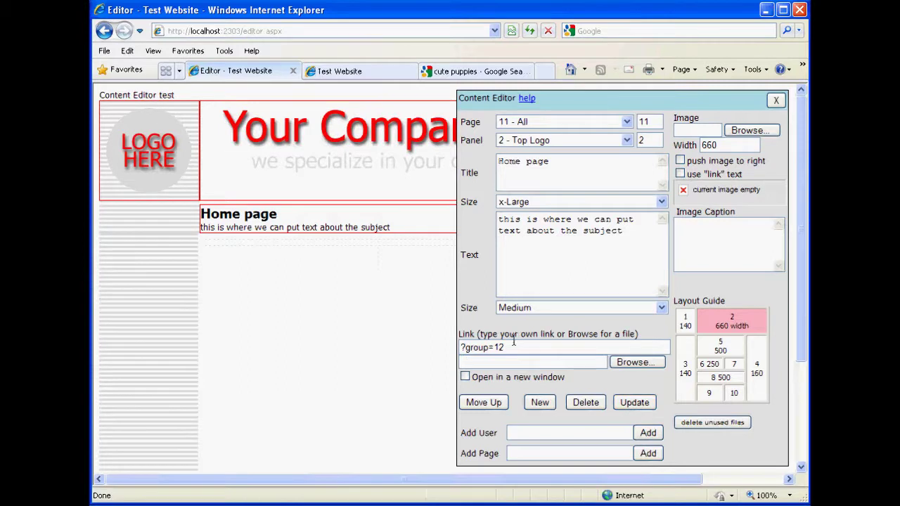
pyautogui.click(344, 72)
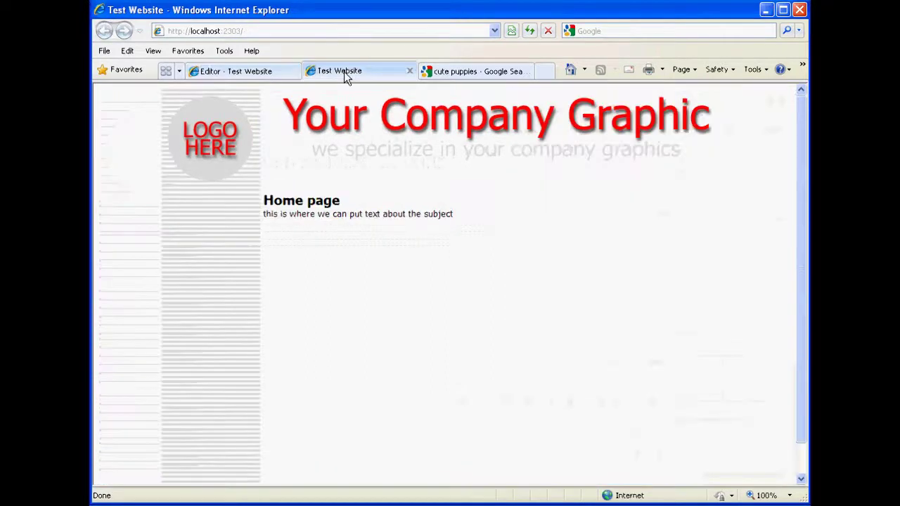
# Refresh the live site, verify the Home page link opens ?group=12, and return to the editor.
pyautogui.click(530, 31)
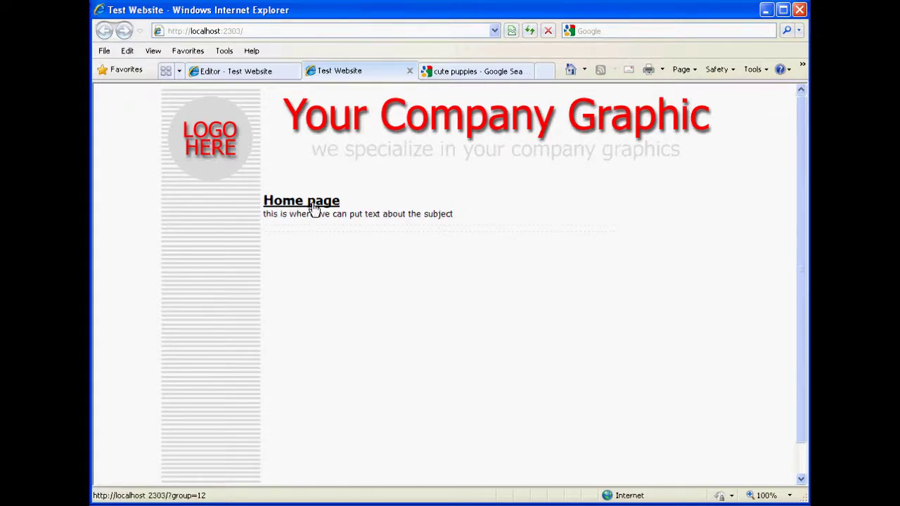
pyautogui.click(313, 209)
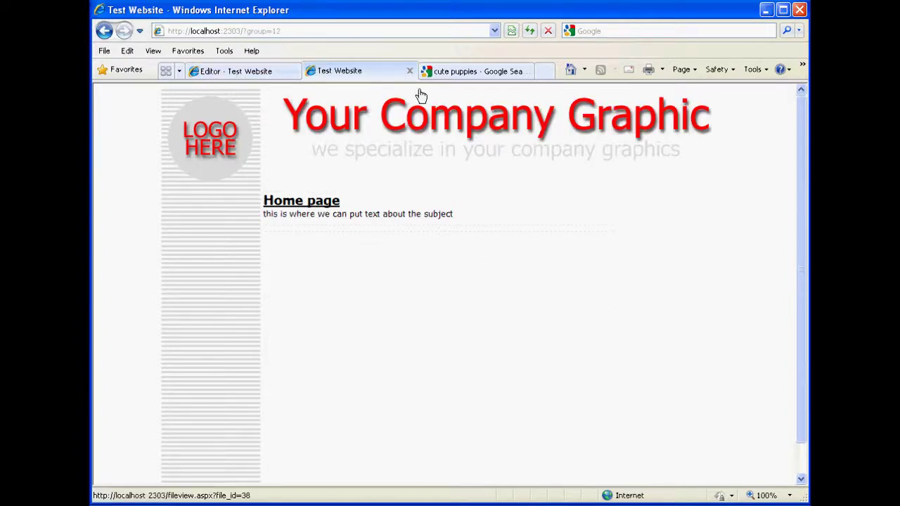
pyautogui.click(283, 74)
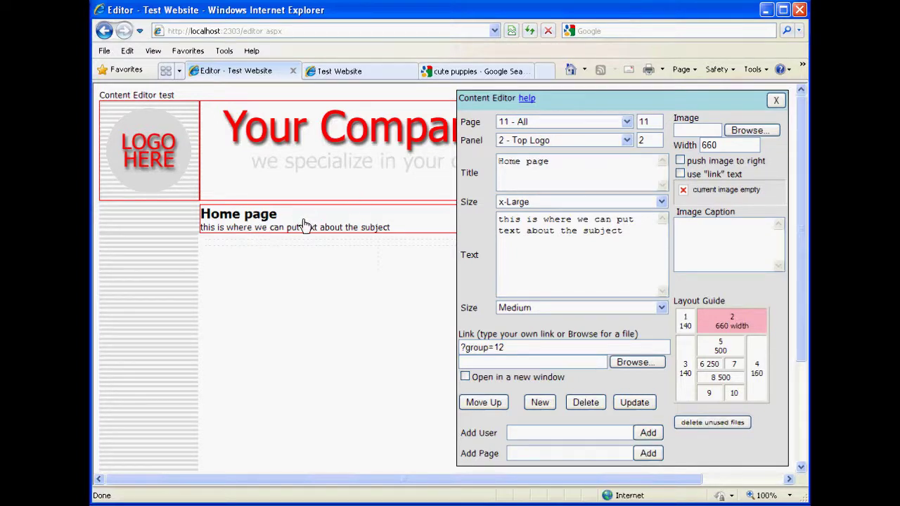
# Change the Home page block's page number from 11 to 12 and display 12 - Home.
pyautogui.click(628, 123)
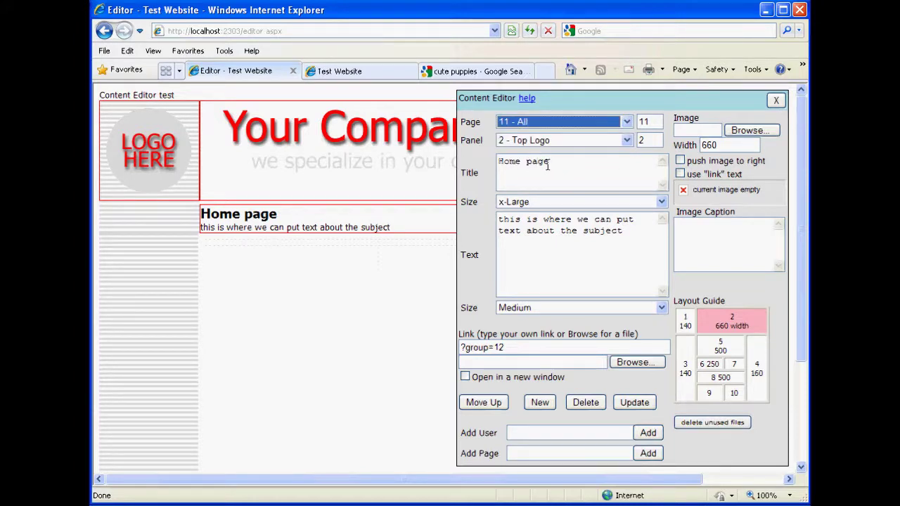
pyautogui.click(548, 165)
pyautogui.doubleClick(653, 121)
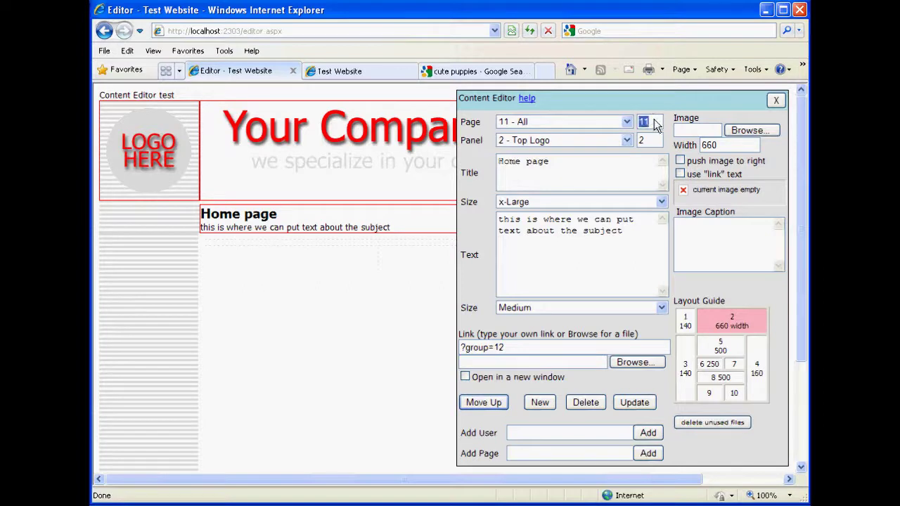
pyautogui.write('12')
pyautogui.click(643, 403)
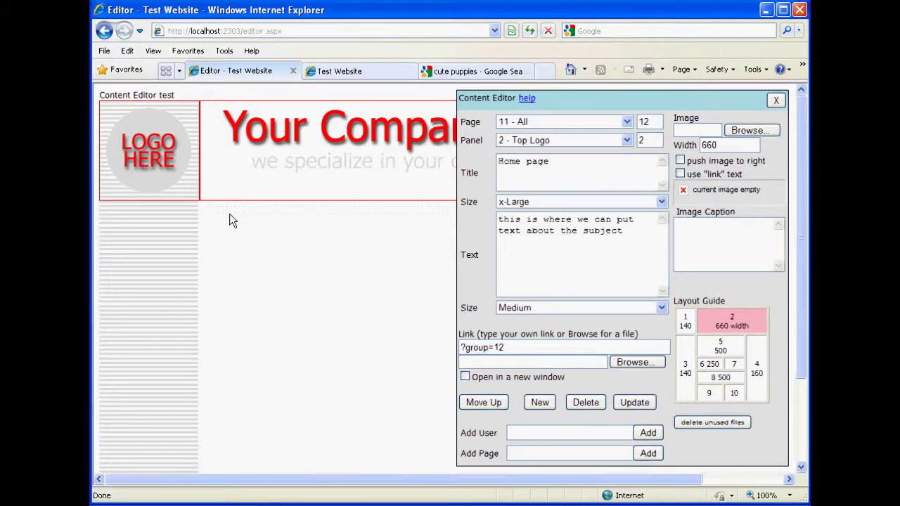
pyautogui.click(532, 120)
pyautogui.click(530, 145)
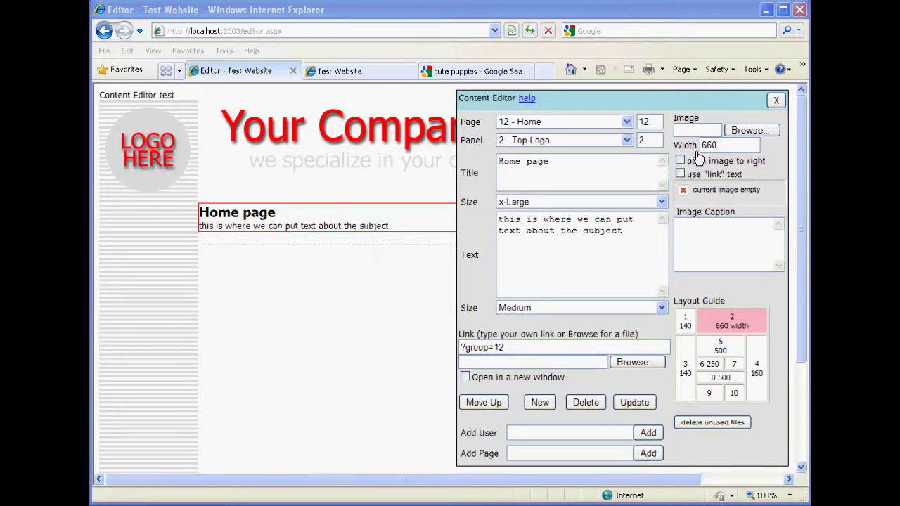
# On the 11 - All page's Left Menu panel, save a first menu entry linking to ?group=12.
pyautogui.click(628, 123)
pyautogui.click(590, 134)
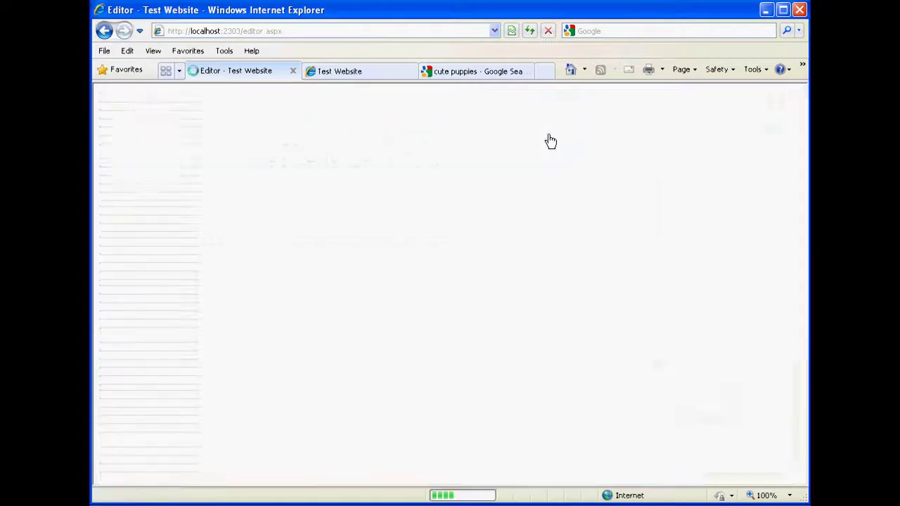
pyautogui.click(686, 369)
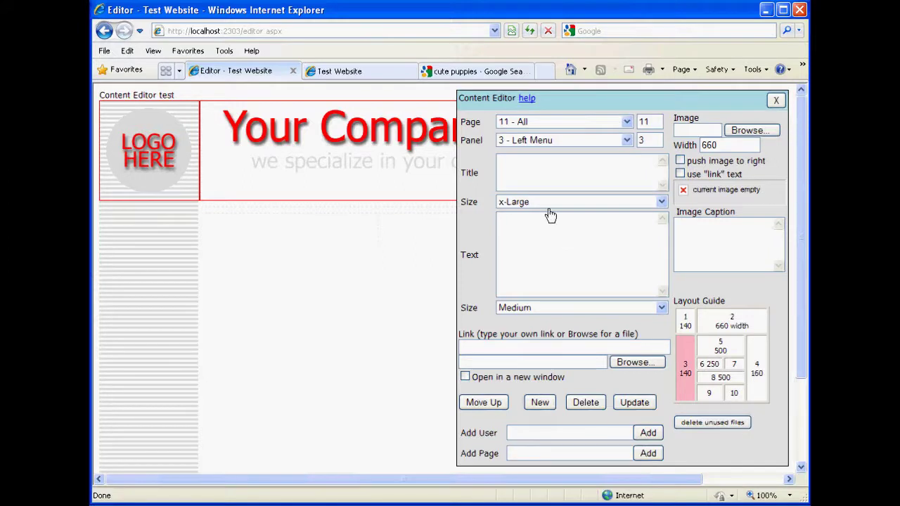
pyautogui.click(530, 172)
pyautogui.write('Bo')
pyautogui.click(490, 348)
pyautogui.write('?group=12')
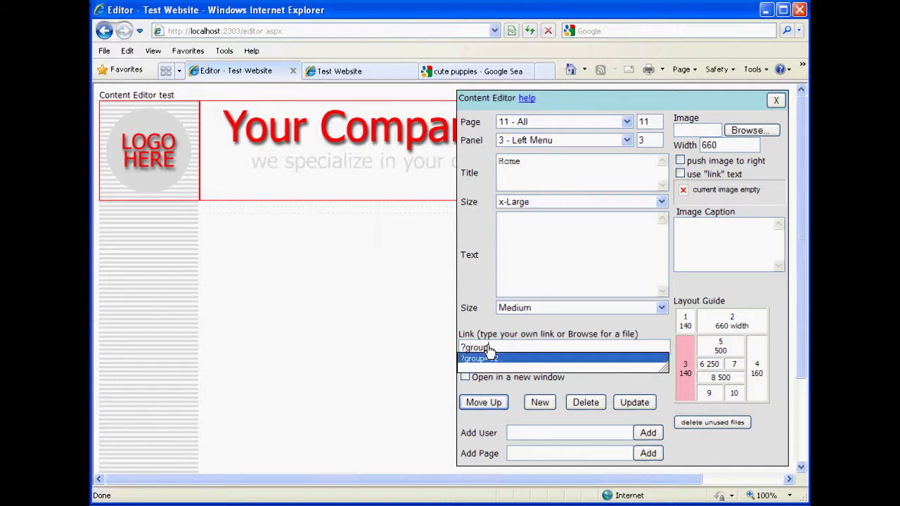
pyautogui.click(638, 404)
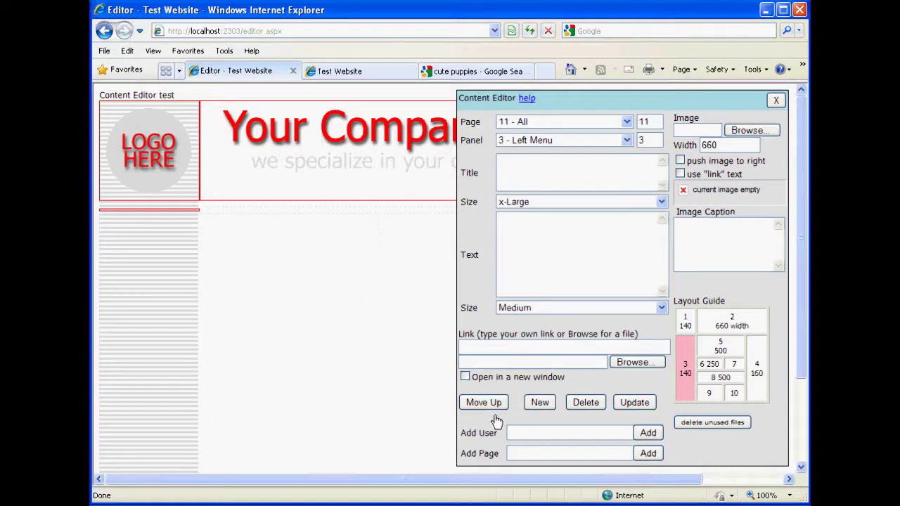
pyautogui.click(540, 402)
# Add the Home menu item, picking ?group=12 from the link suggestions.
pyautogui.click(515, 168)
pyautogui.write('M')
pyautogui.click(520, 345)
pyautogui.write('?g')
pyautogui.press('Down')
pyautogui.press('Return')
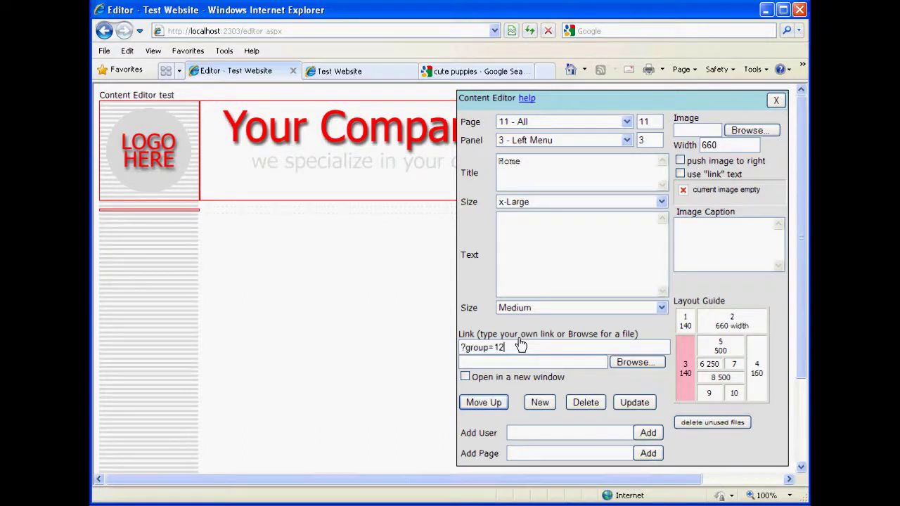
pyautogui.click(634, 402)
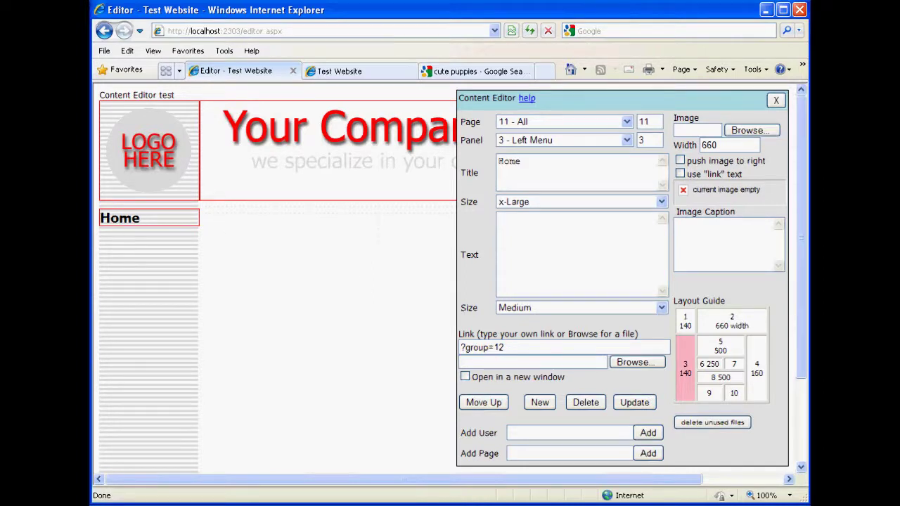
# Change the Home title size to Medium and update the item.
pyautogui.click(531, 202)
pyautogui.click(533, 230)
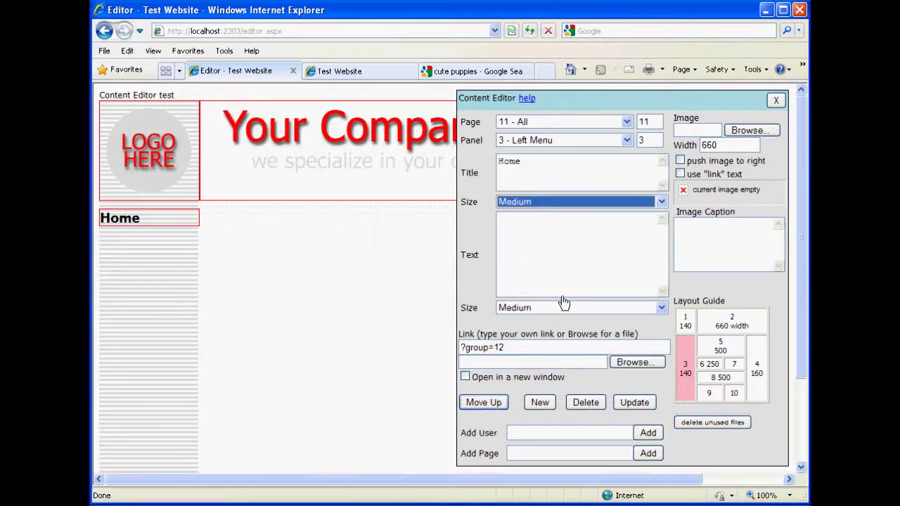
pyautogui.click(636, 405)
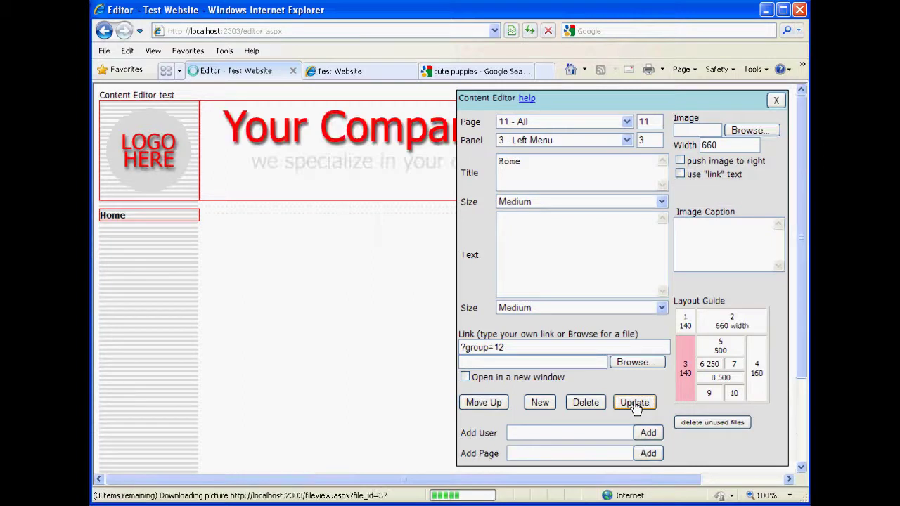
# Reload the live Test Website, follow the new Home link several times, then return to the Editor.
pyautogui.click(345, 73)
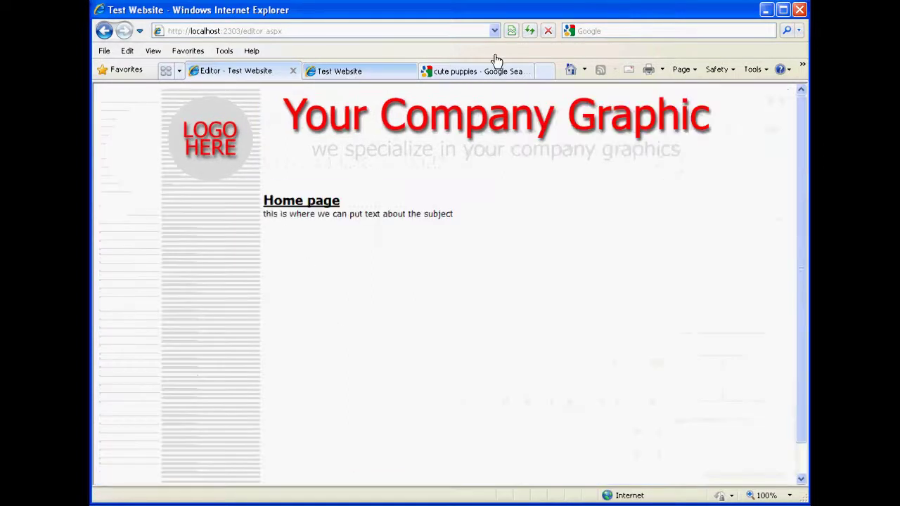
pyautogui.click(531, 31)
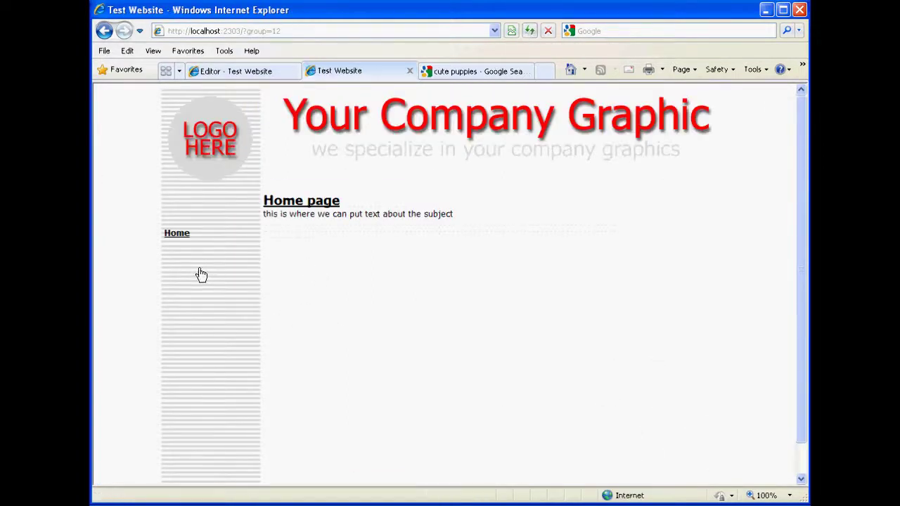
pyautogui.click(246, 72)
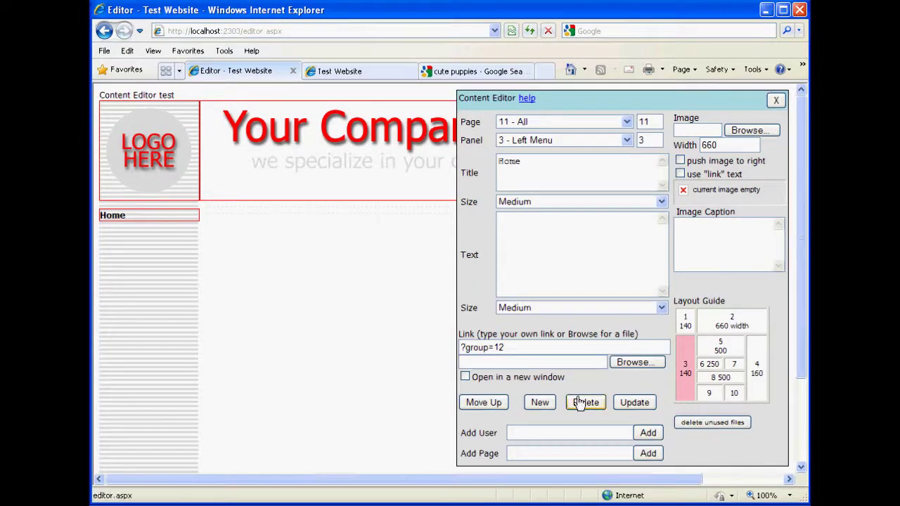
pyautogui.click(345, 71)
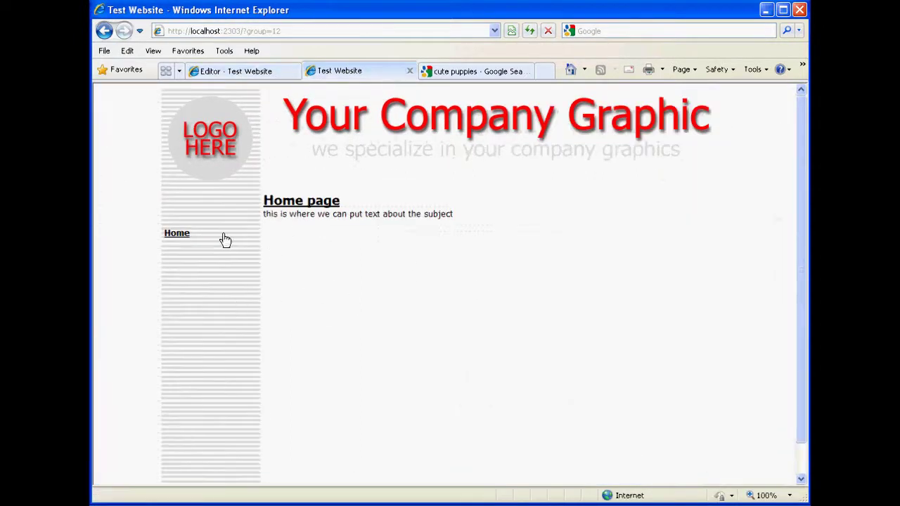
pyautogui.click(181, 236)
pyautogui.click(301, 204)
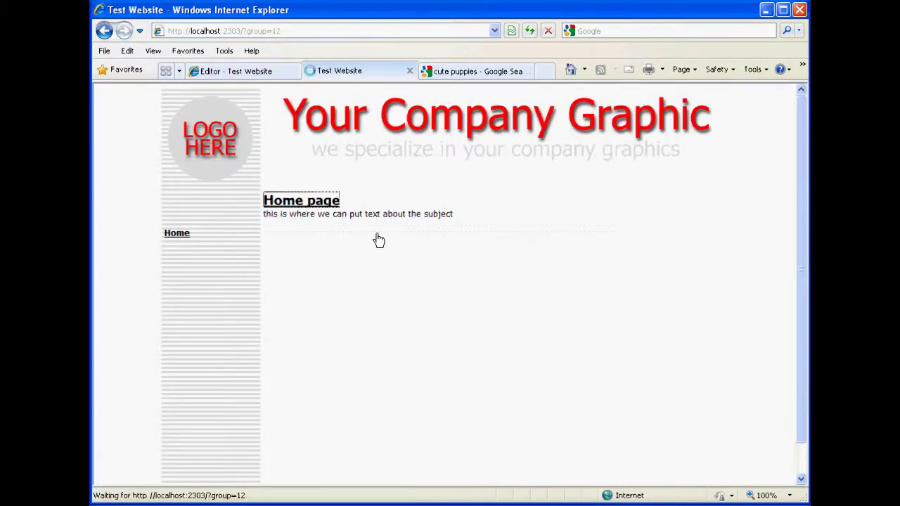
pyautogui.click(177, 235)
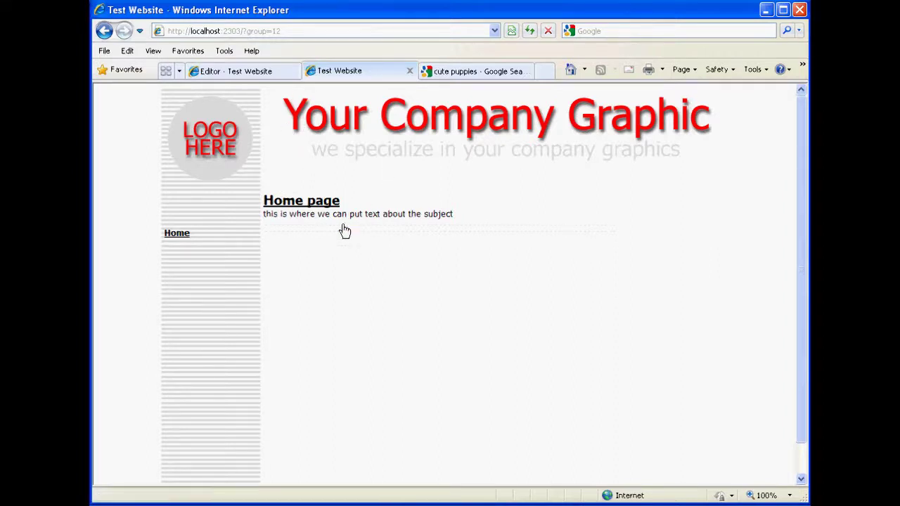
pyautogui.click(260, 73)
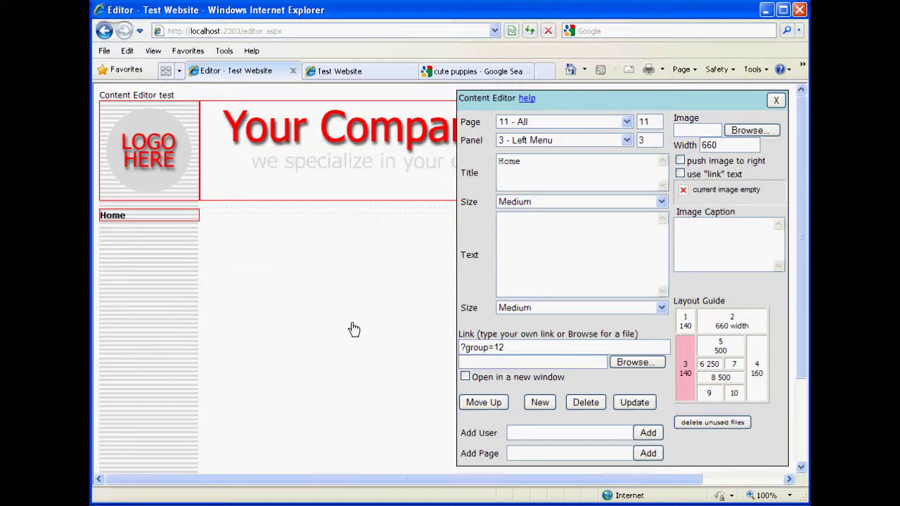
# Link the top-left logo to ?group=12 and enable 'use link text'.
pyautogui.click(159, 163)
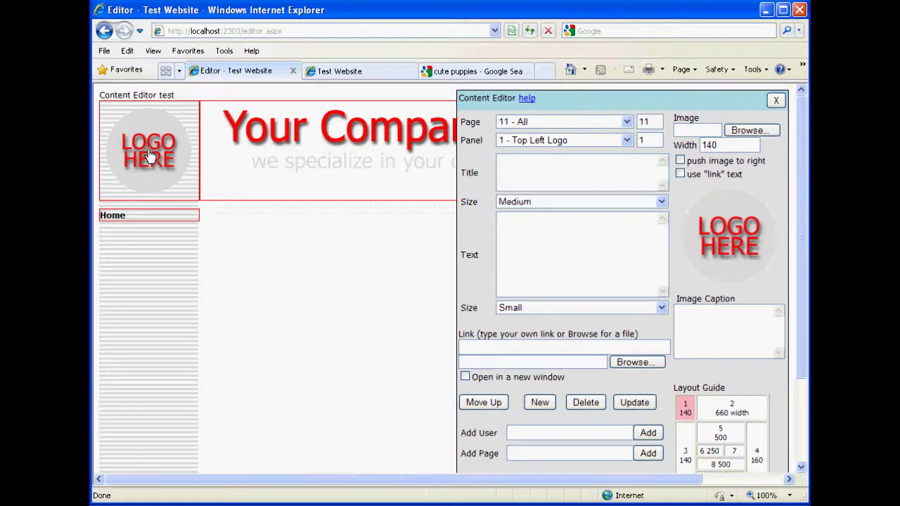
pyautogui.click(490, 348)
pyautogui.write('?group')
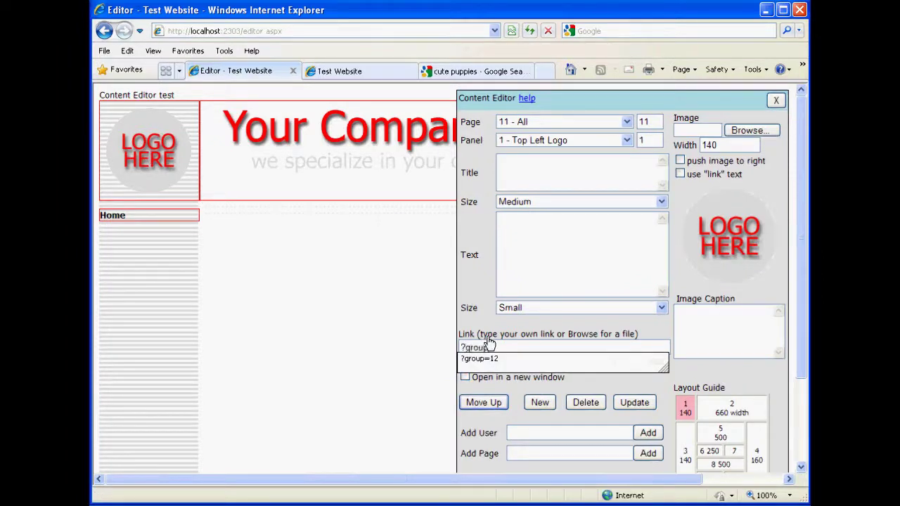
pyautogui.click(479, 359)
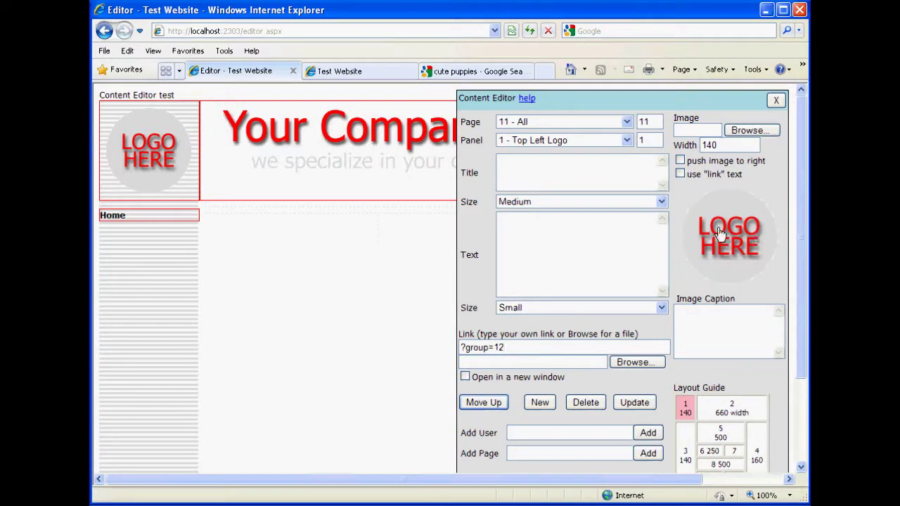
pyautogui.click(680, 175)
# Test the logo link on the live Test Website, then go back to the Editor.
pyautogui.click(341, 71)
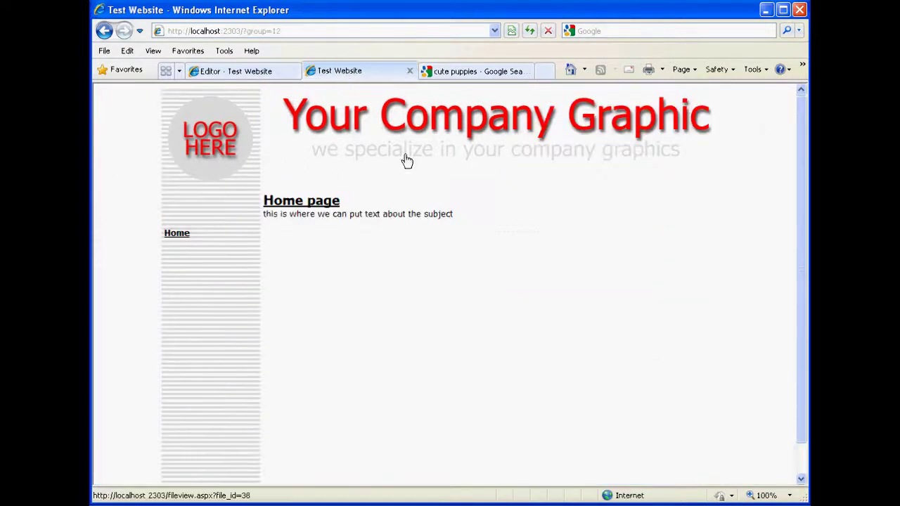
pyautogui.click(346, 130)
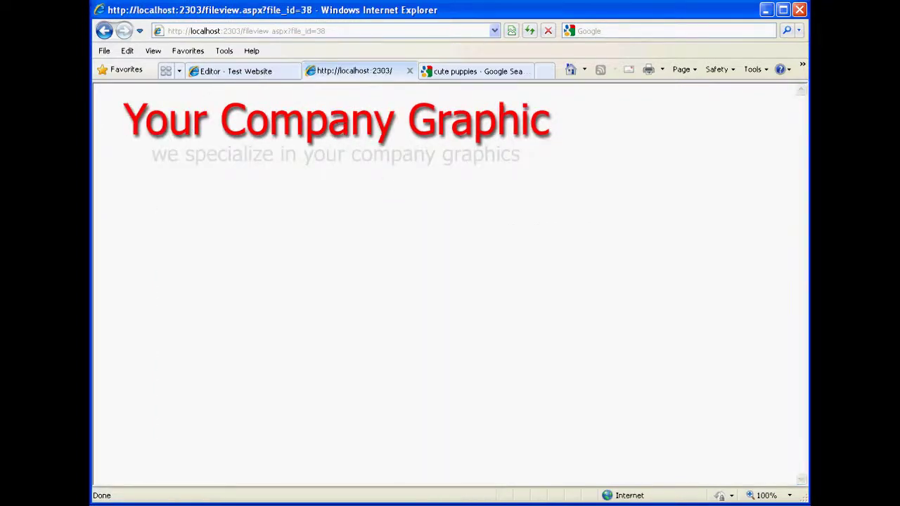
pyautogui.click(104, 30)
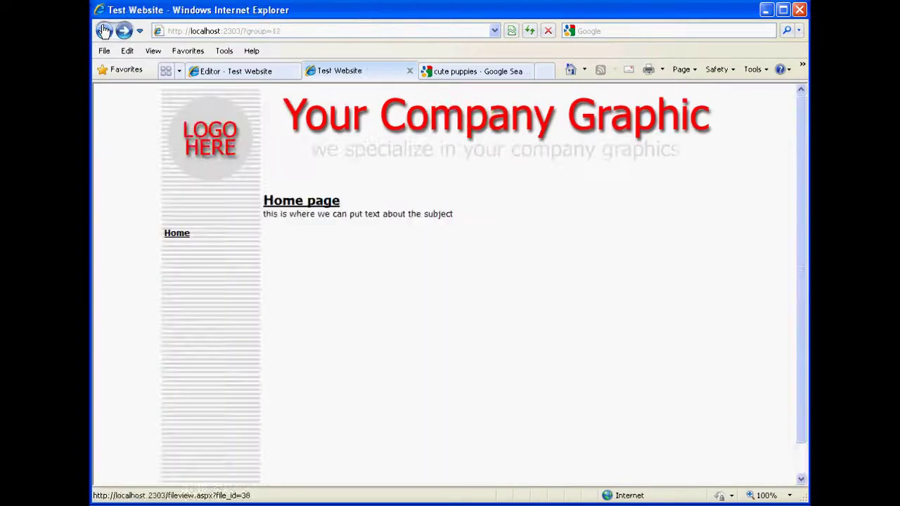
pyautogui.click(265, 73)
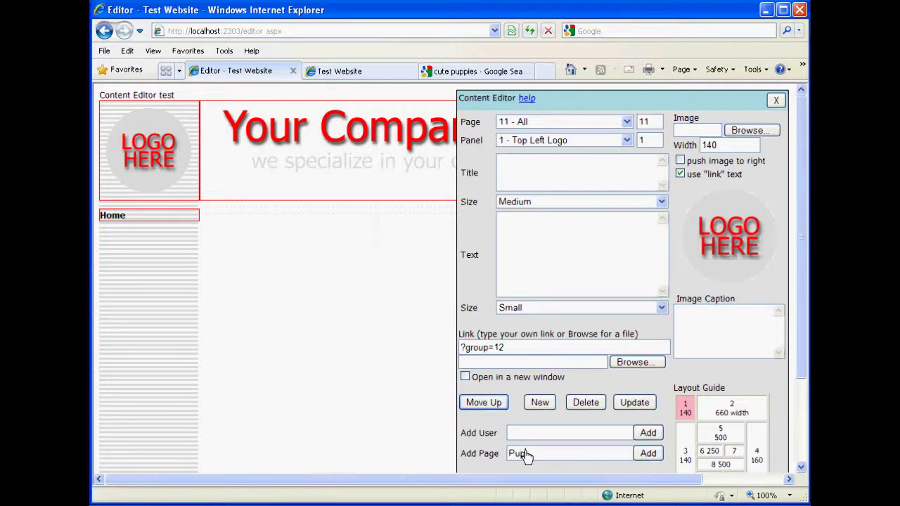
# Add the new Puppy page and open 13 - Puppy.
pyautogui.click(650, 454)
pyautogui.click(580, 125)
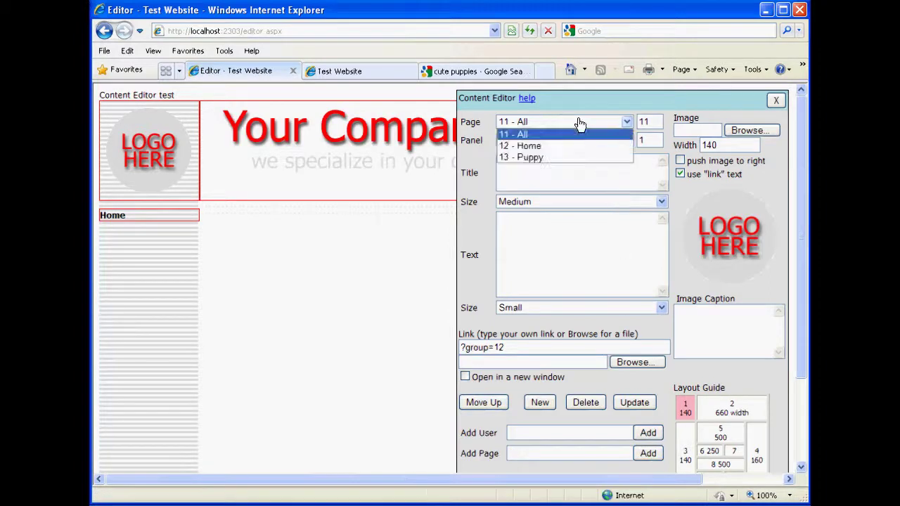
pyautogui.click(526, 158)
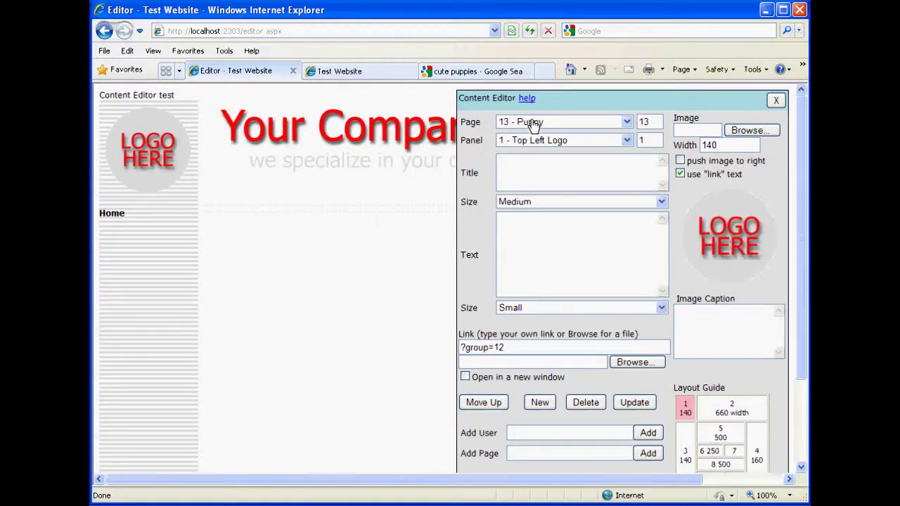
# Switch back to 11 - All and start a new item in its Left Menu panel.
pyautogui.click(535, 124)
pyautogui.click(528, 133)
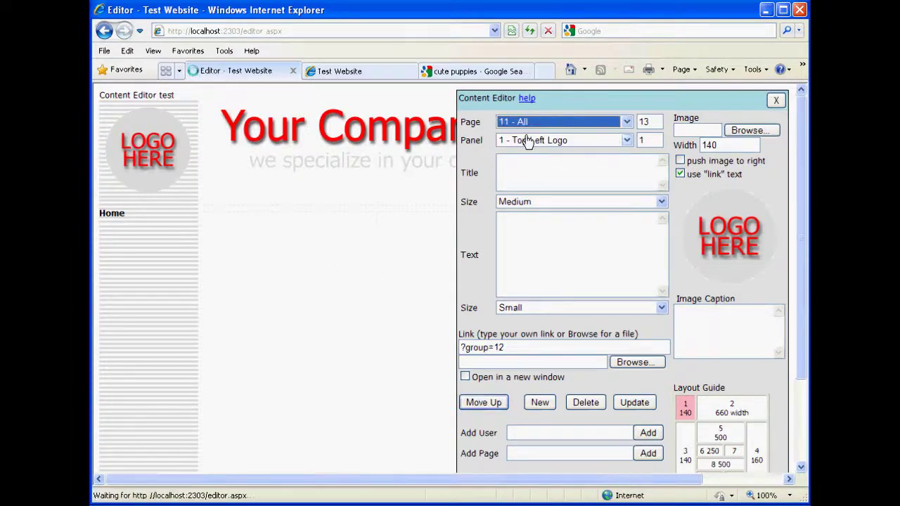
pyautogui.click(683, 453)
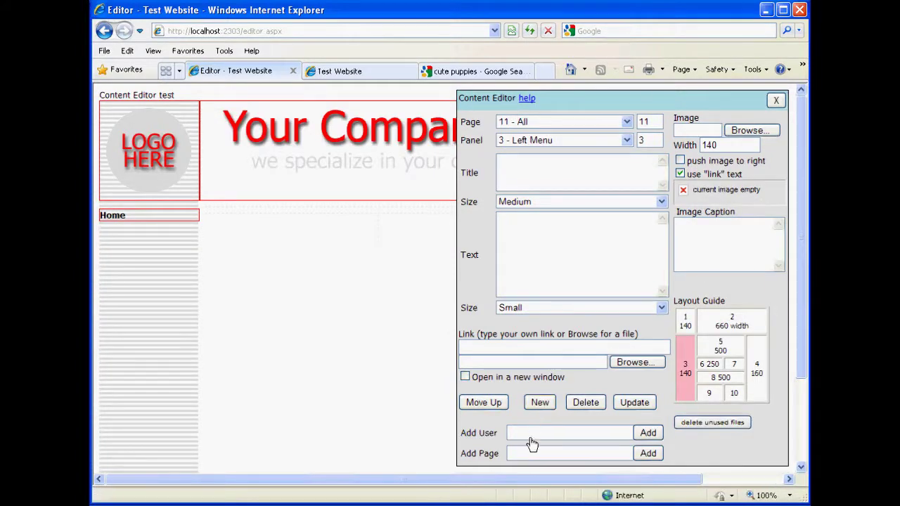
pyautogui.click(539, 410)
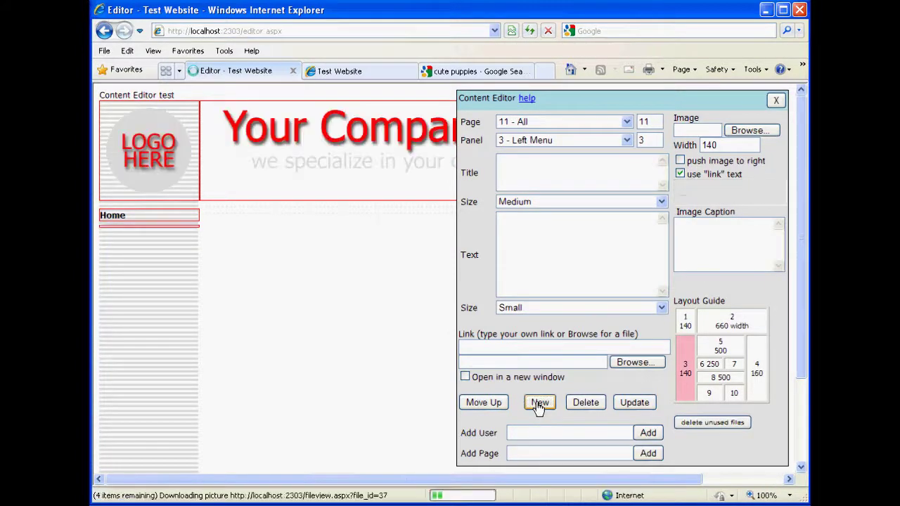
# Save a Puppies menu item linking to ?group=13 with 'use link text' unticked.
pyautogui.click(531, 167)
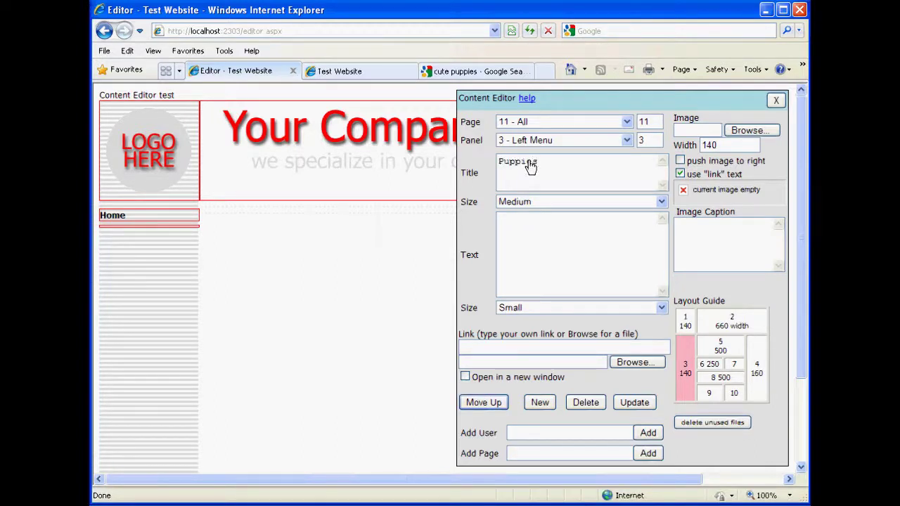
pyautogui.press('Tab')
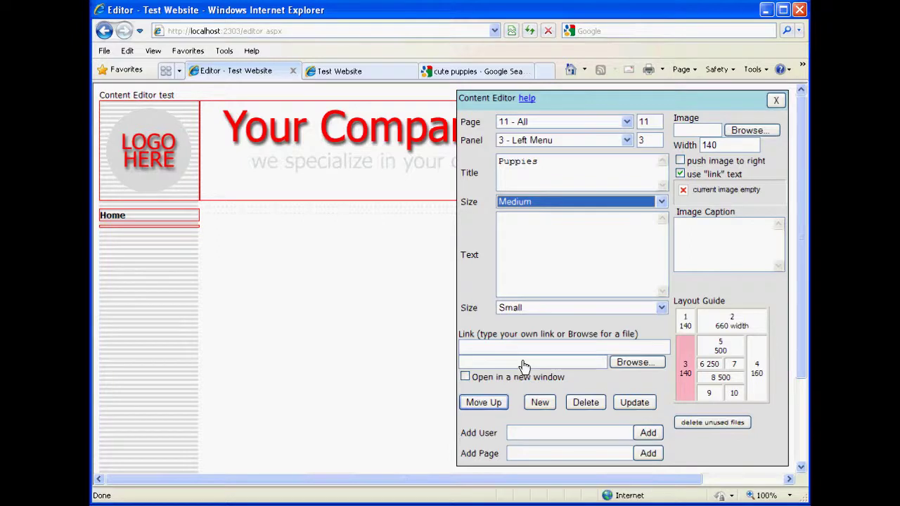
pyautogui.click(475, 350)
pyautogui.write('?')
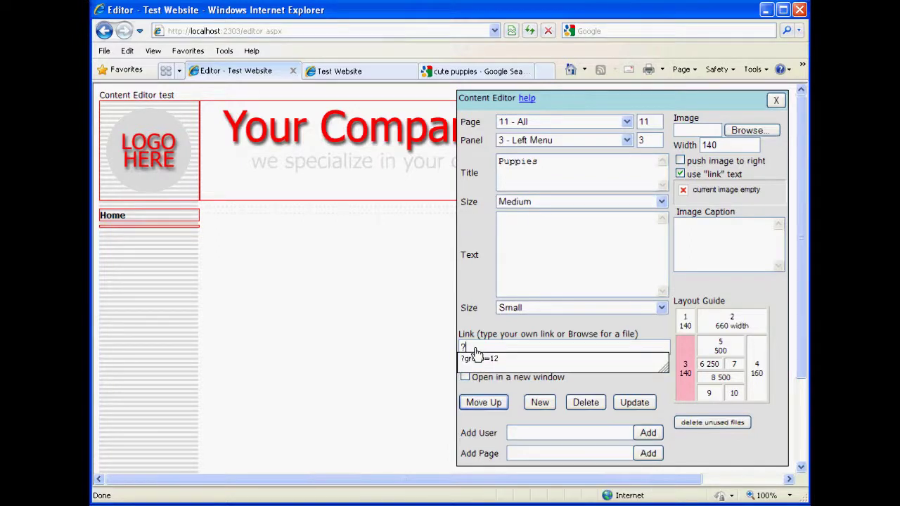
pyautogui.write('grap')
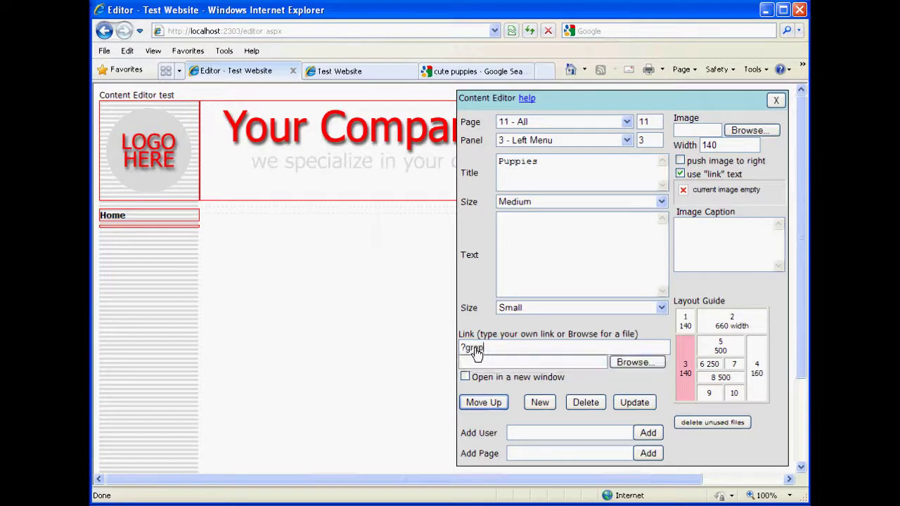
pyautogui.press('BackSpace')
pyautogui.press('BackSpace')
pyautogui.press('BackSpace')
pyautogui.write('oup')
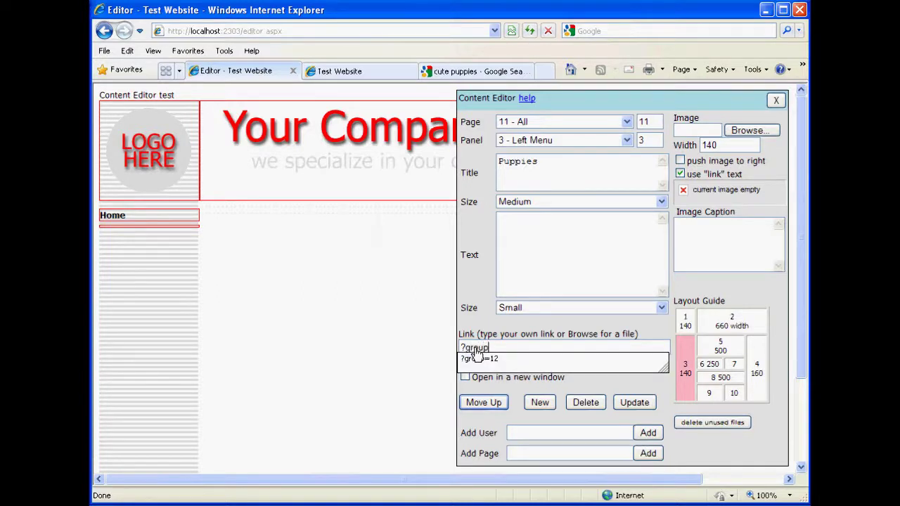
pyautogui.write('=13')
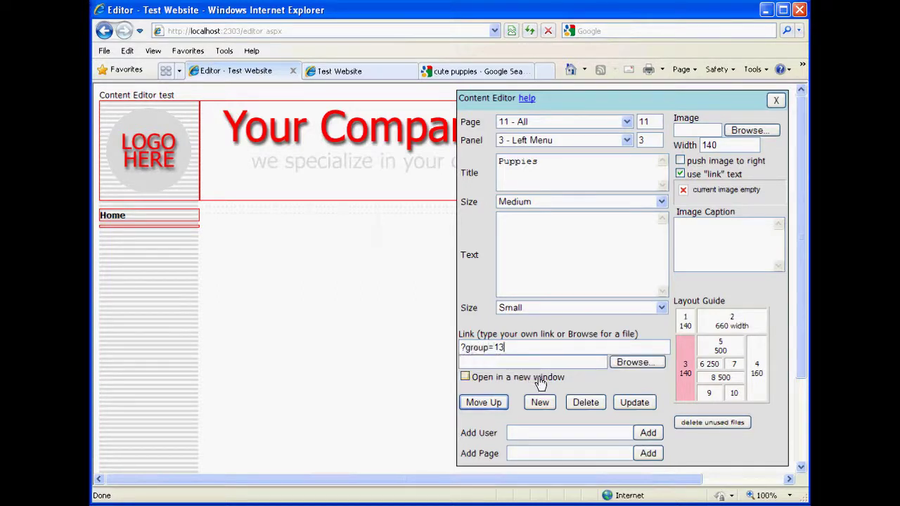
pyautogui.click(680, 174)
pyautogui.click(639, 403)
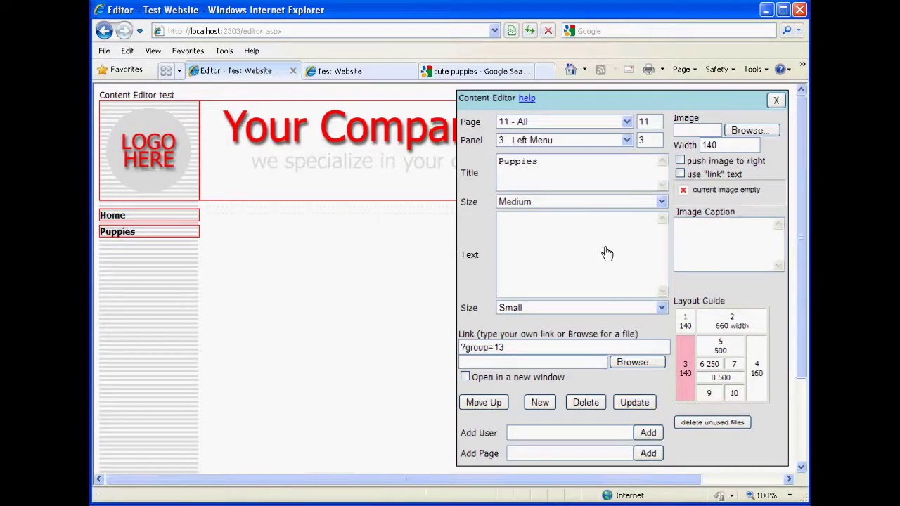
pyautogui.click(583, 121)
# On 13 - Puppy's Top Main 1 panel, add a 'Puppy page' item with welcome text.
pyautogui.click(540, 156)
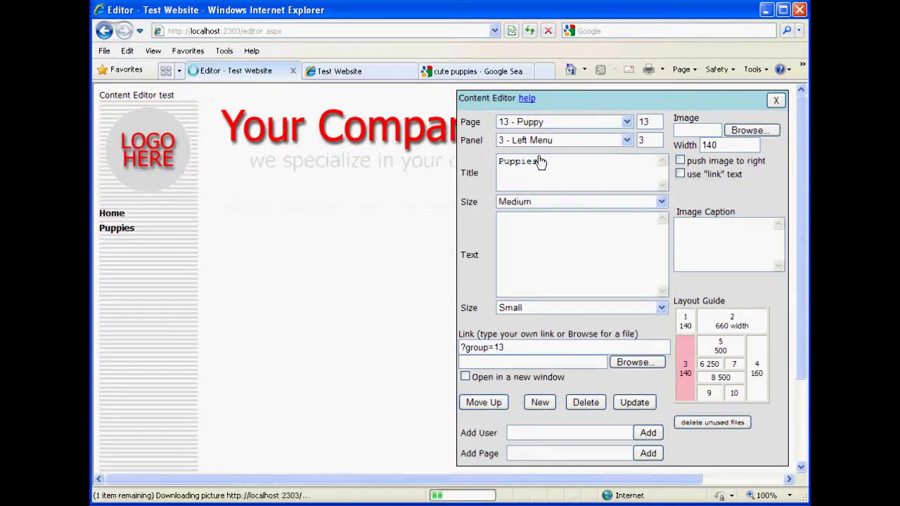
pyautogui.click(720, 351)
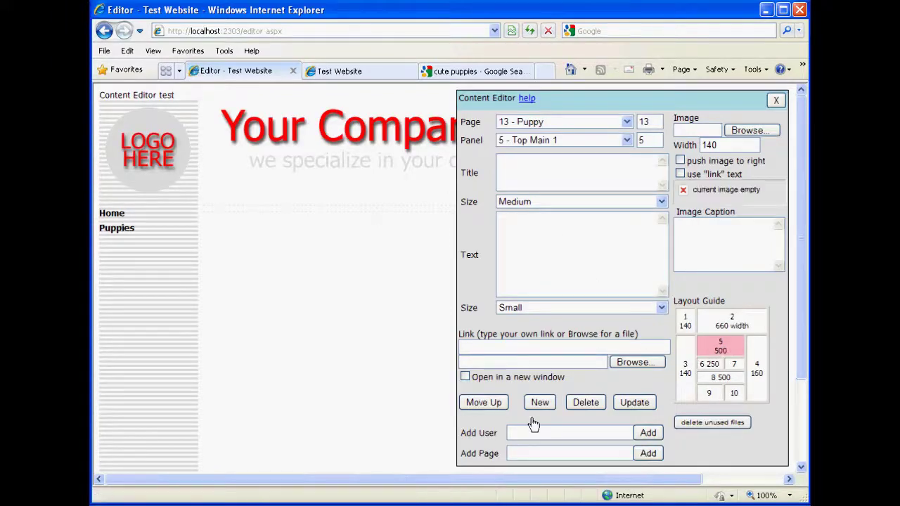
pyautogui.click(538, 405)
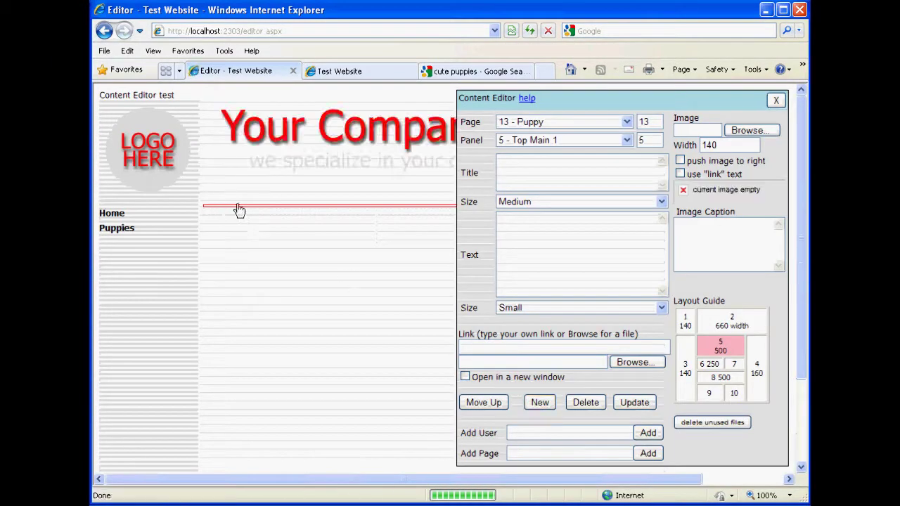
pyautogui.click(506, 174)
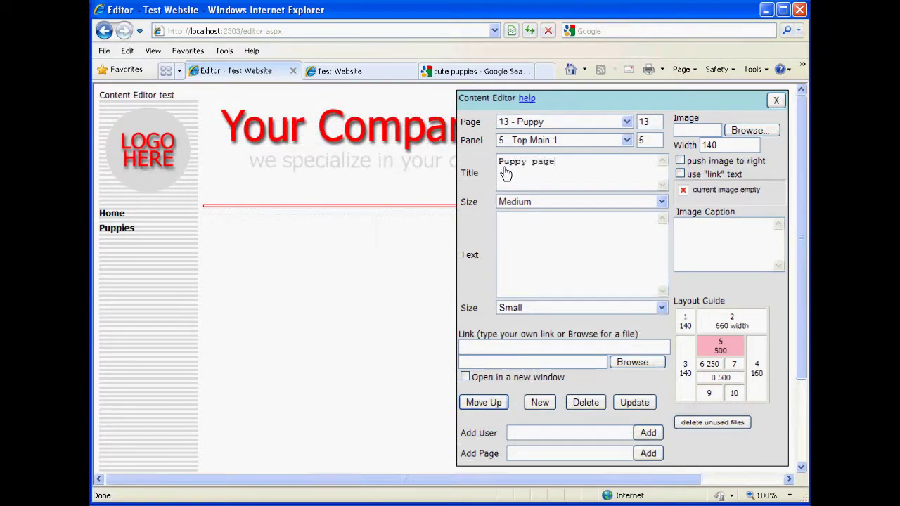
pyautogui.press('Tab')
pyautogui.press('Tab')
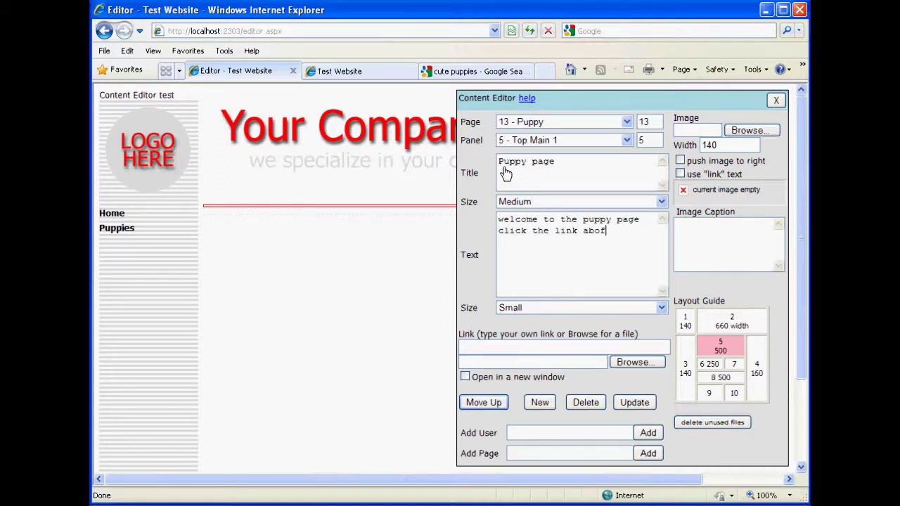
pyautogui.write('ee more puppies on google.')
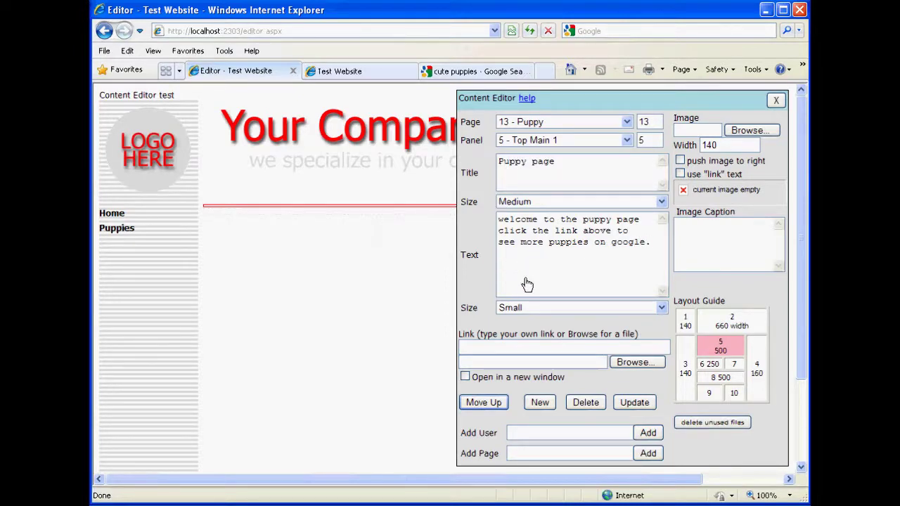
# Copy the Google cute puppies search results address.
pyautogui.click(455, 73)
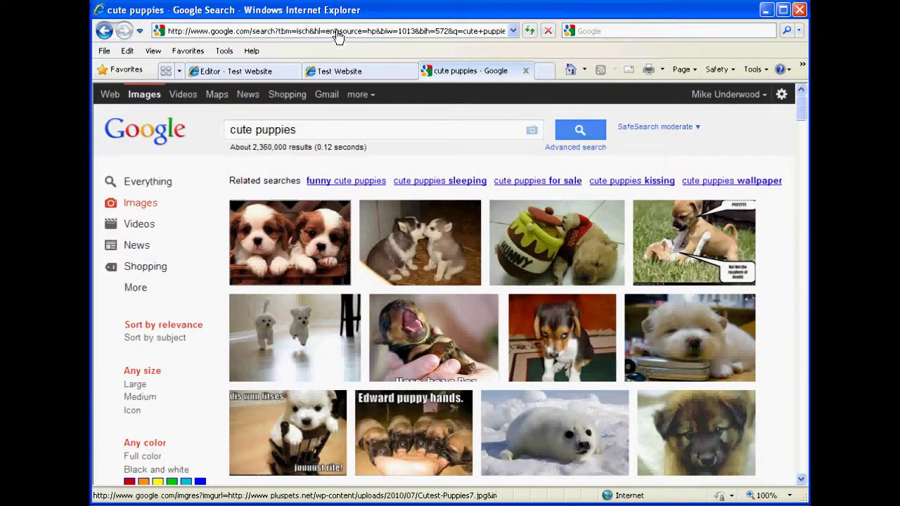
pyautogui.click(291, 32)
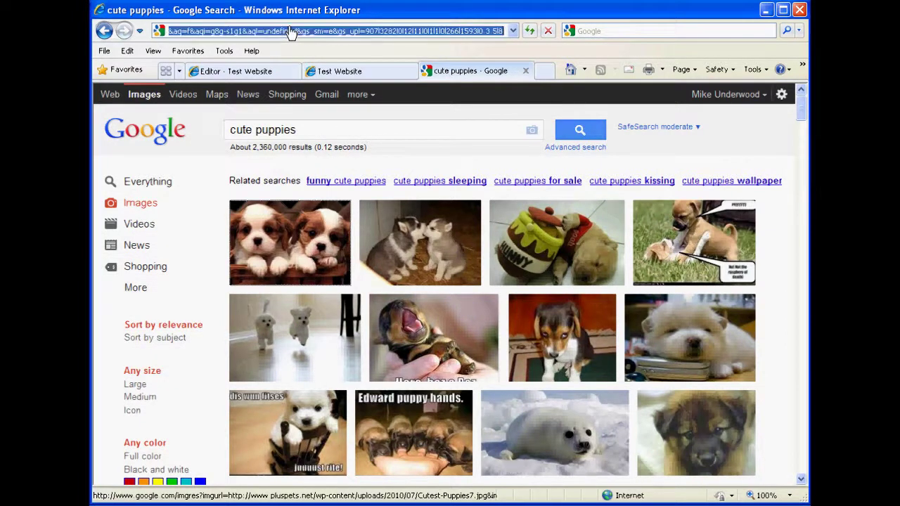
pyautogui.rightClick(267, 35)
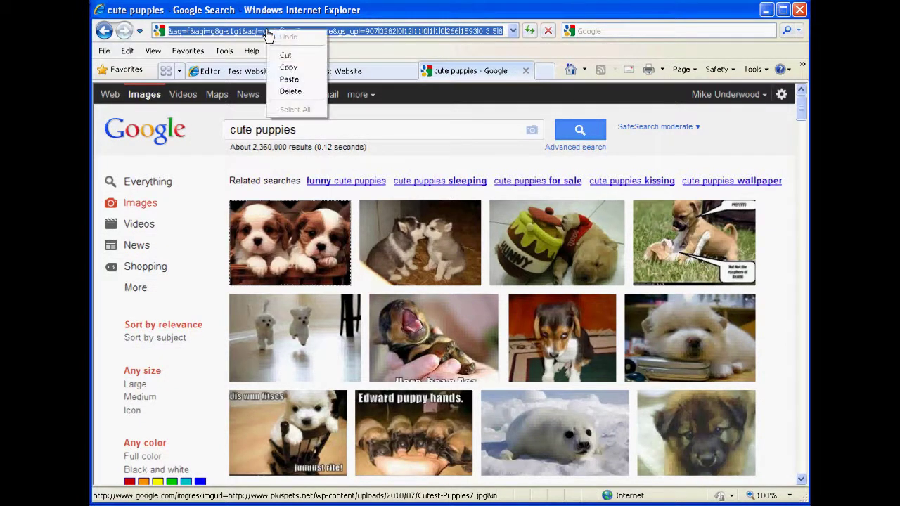
pyautogui.click(288, 71)
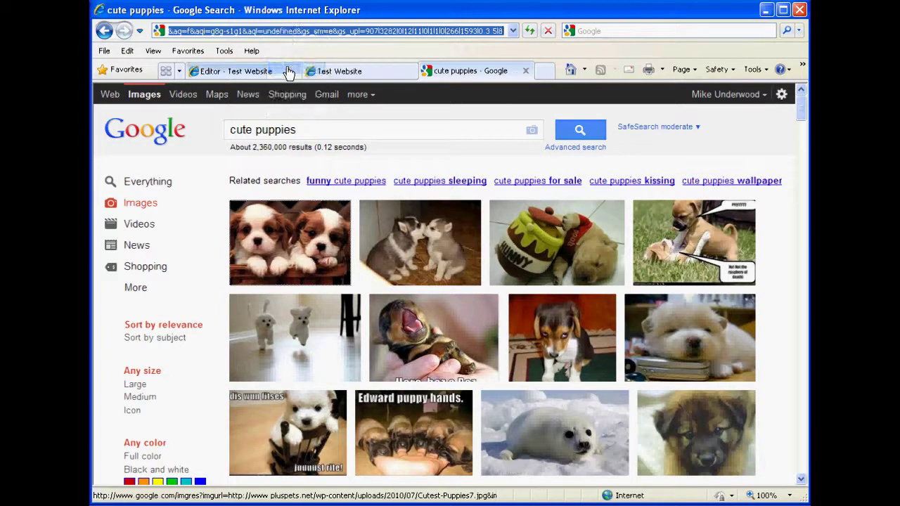
pyautogui.click(282, 72)
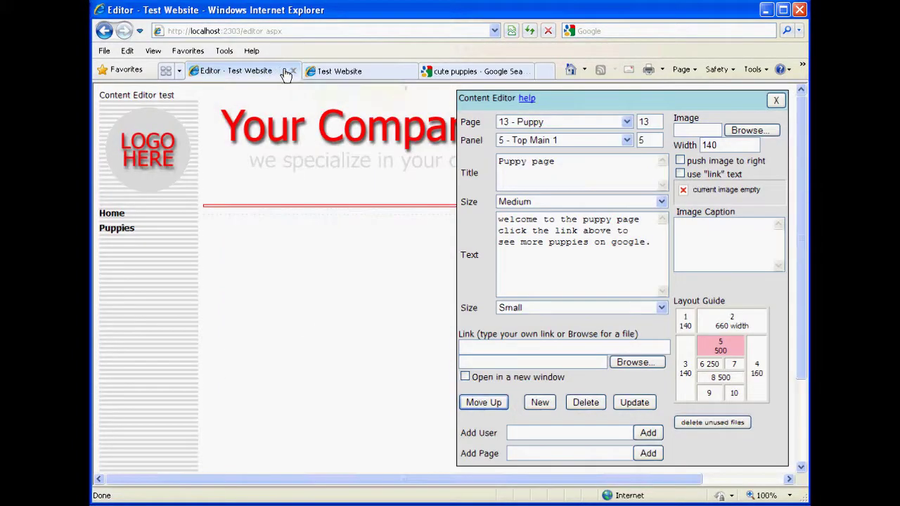
# Paste the Google address as the item's link, open it in a new window, and save.
pyautogui.click(473, 348)
pyautogui.rightClick(474, 342)
pyautogui.click(466, 347)
pyautogui.rightClick(466, 348)
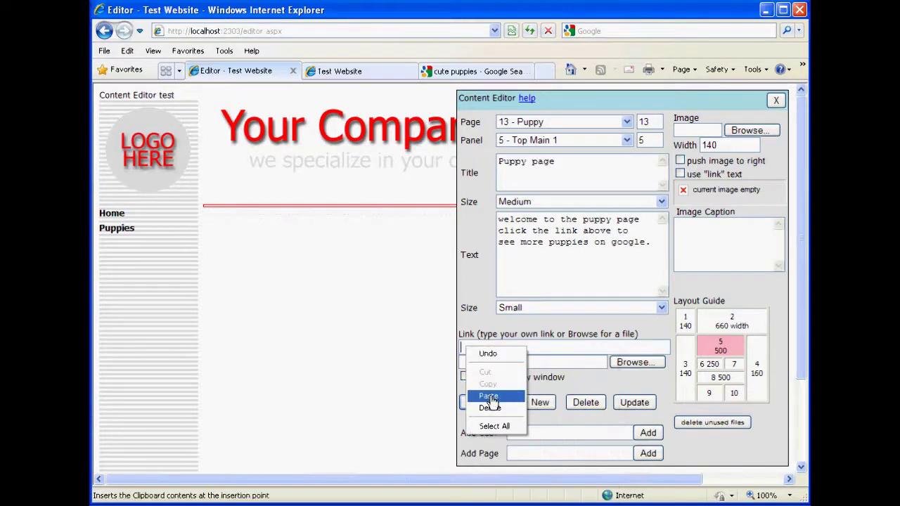
pyautogui.click(489, 397)
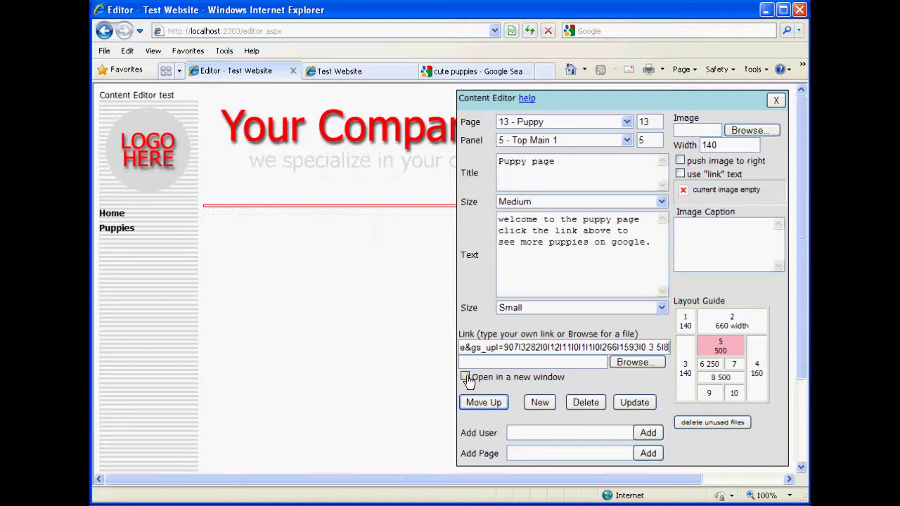
pyautogui.click(465, 378)
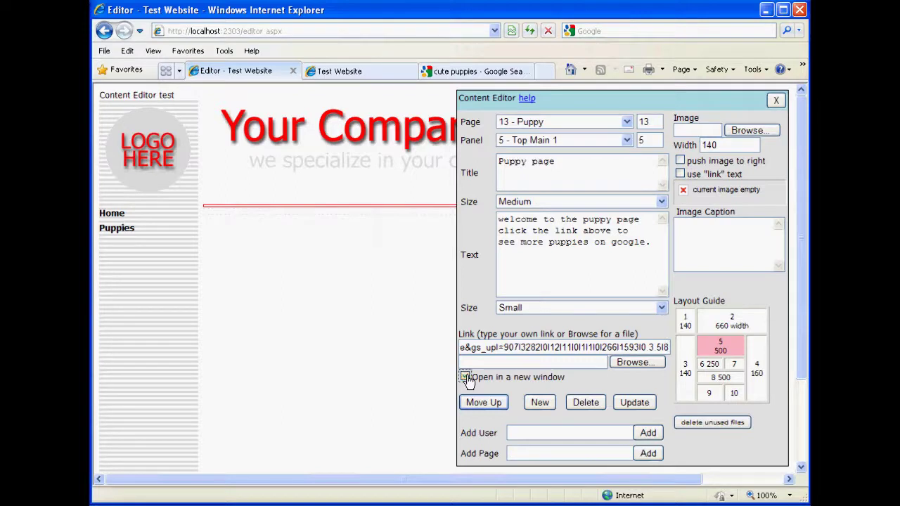
pyautogui.click(642, 407)
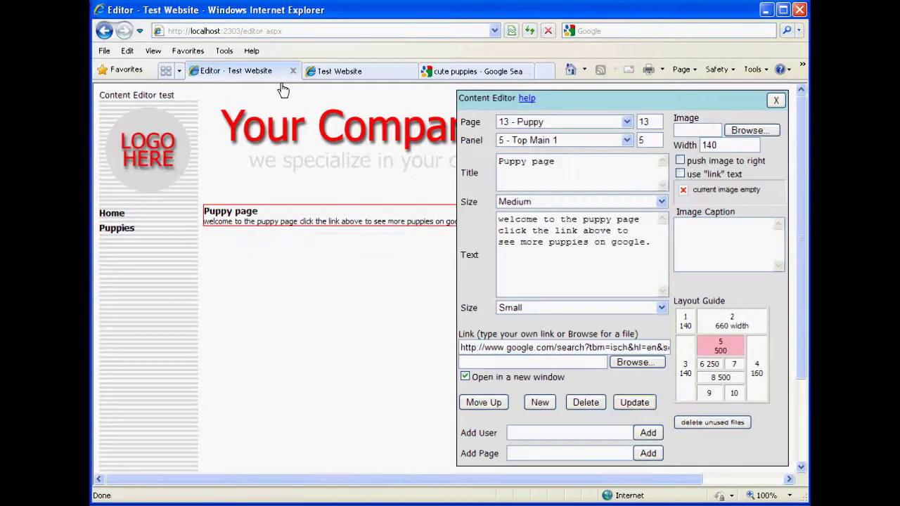
# Reload the live site, open Puppies, test the header's Google link, and close that tab.
pyautogui.click(344, 71)
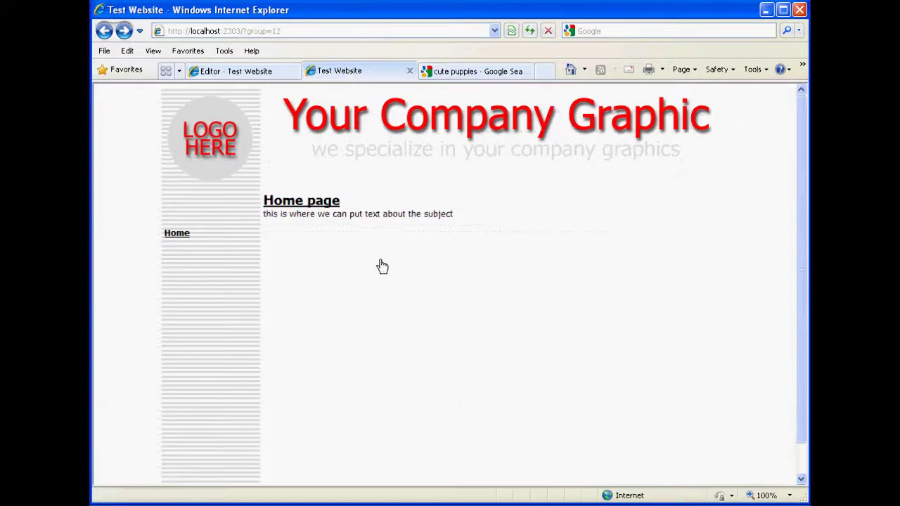
pyautogui.click(530, 31)
pyautogui.click(176, 250)
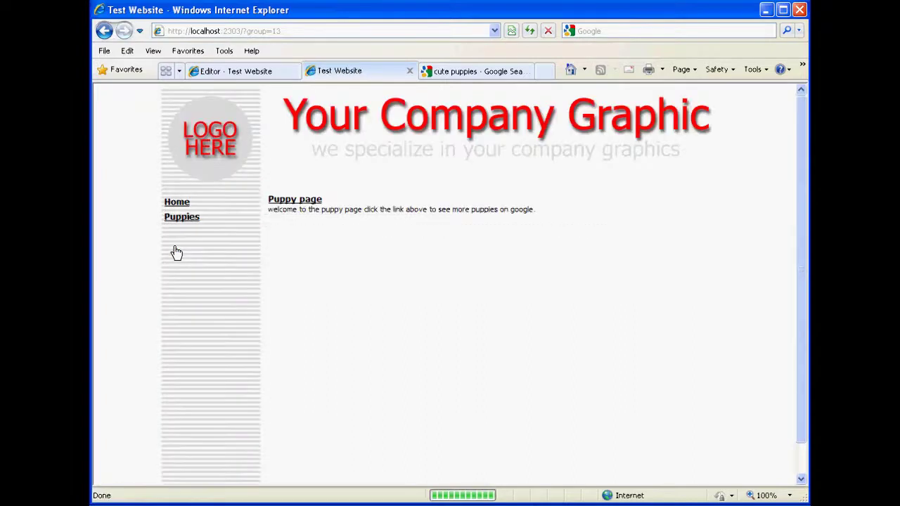
pyautogui.click(285, 203)
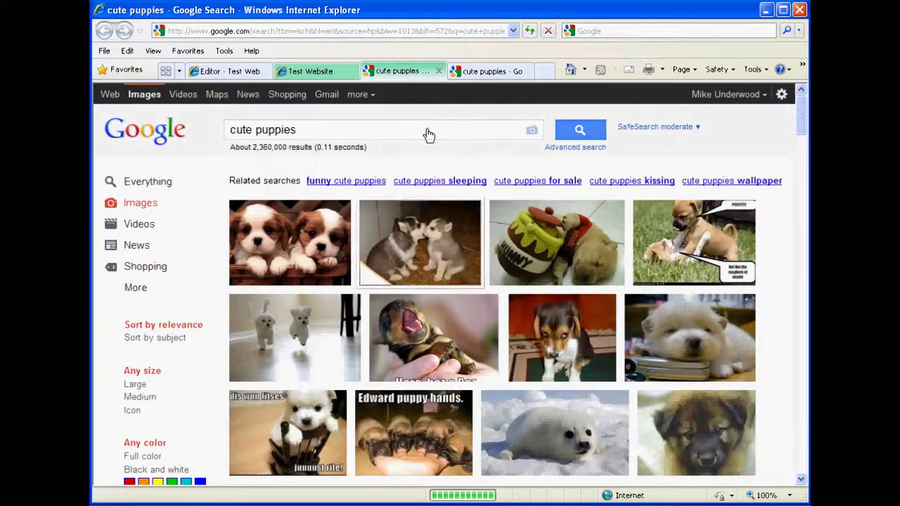
pyautogui.click(439, 71)
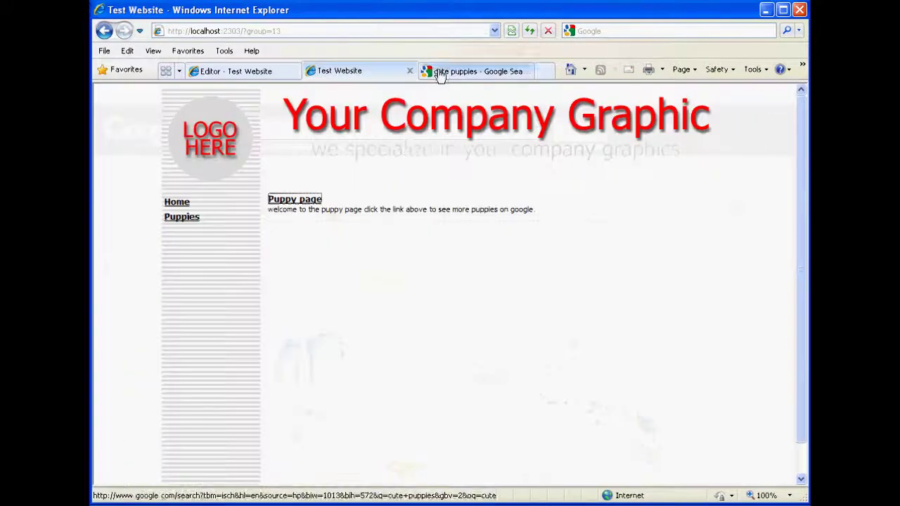
# Start a new item titled 'Cute puppy' in the Puppy page's Left Main 1 panel.
pyautogui.click(237, 72)
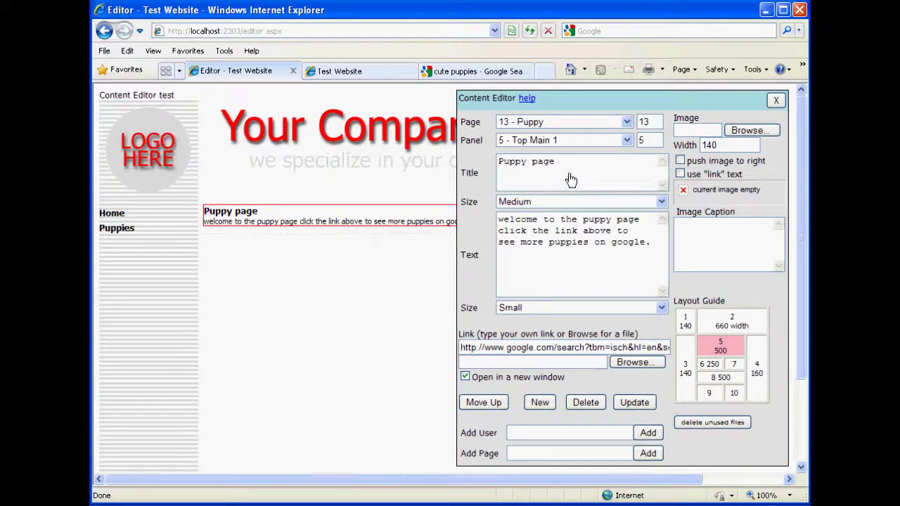
pyautogui.click(709, 367)
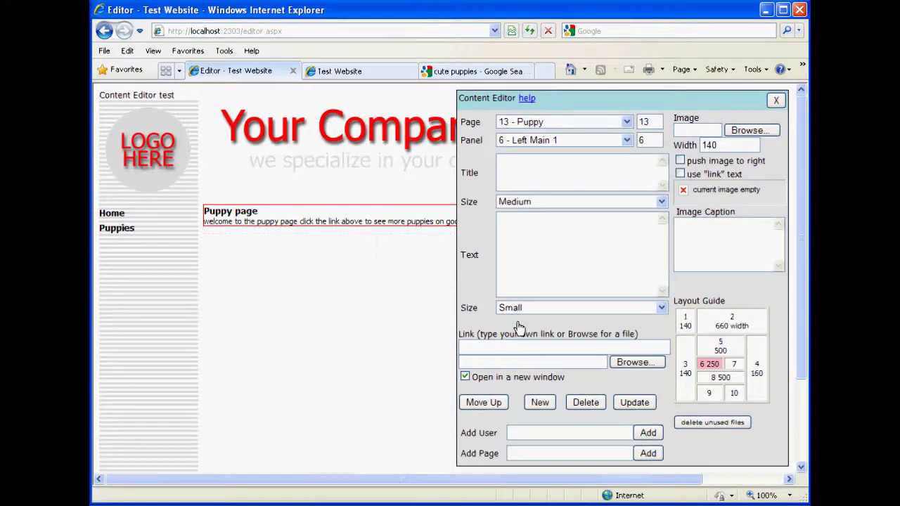
pyautogui.click(543, 402)
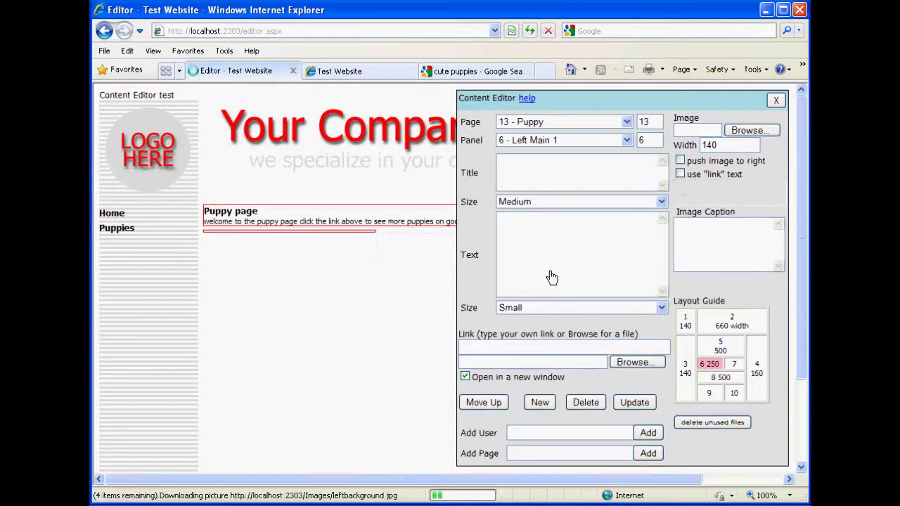
pyautogui.click(553, 171)
pyautogui.write('Cute puppy')
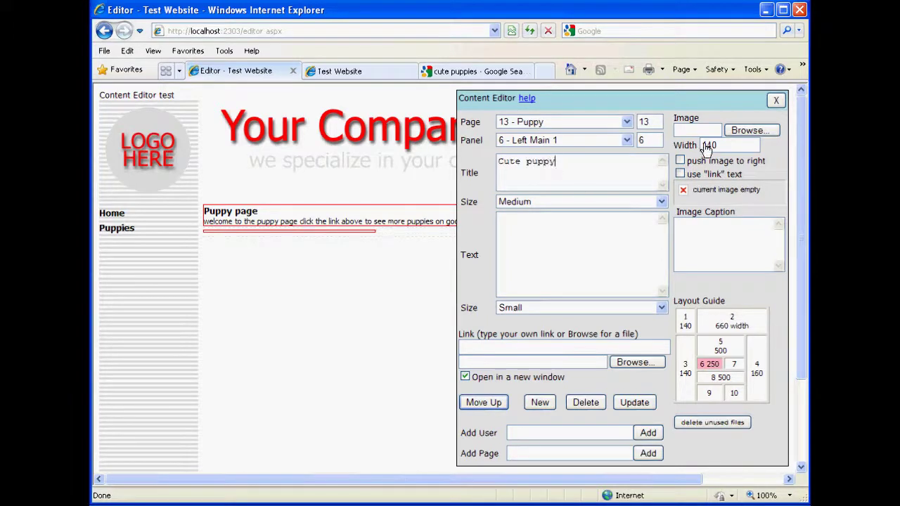
# Attach the white puppy picture cute-puppy-dog-wallpapers.jpg at width 90 and save the block.
pyautogui.click(749, 132)
pyautogui.click(324, 176)
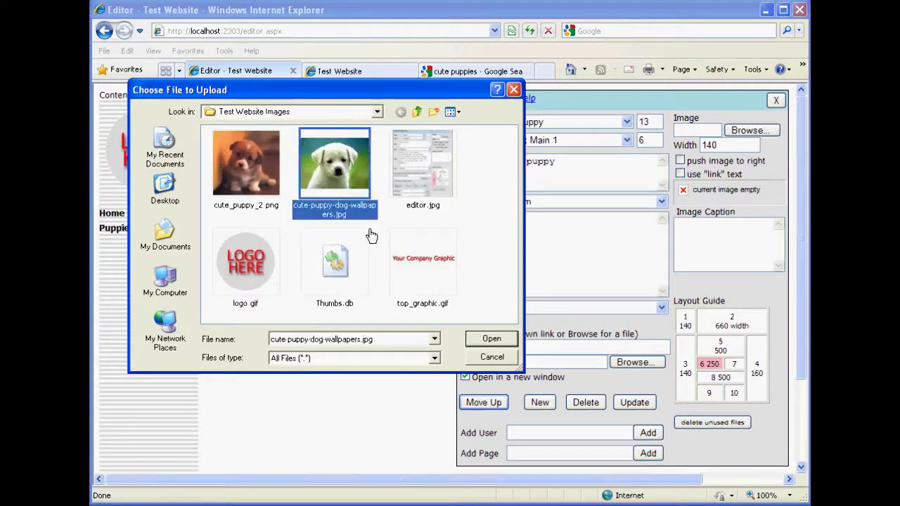
pyautogui.click(491, 341)
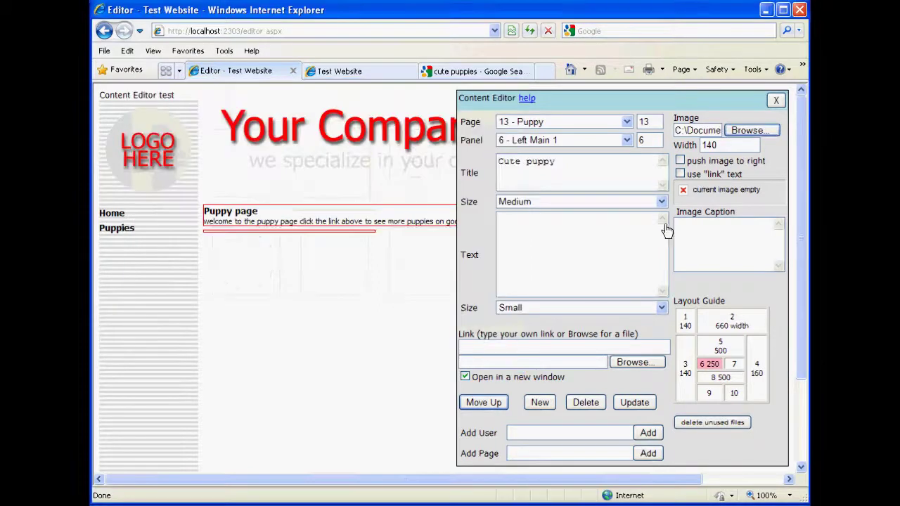
pyautogui.click(725, 149)
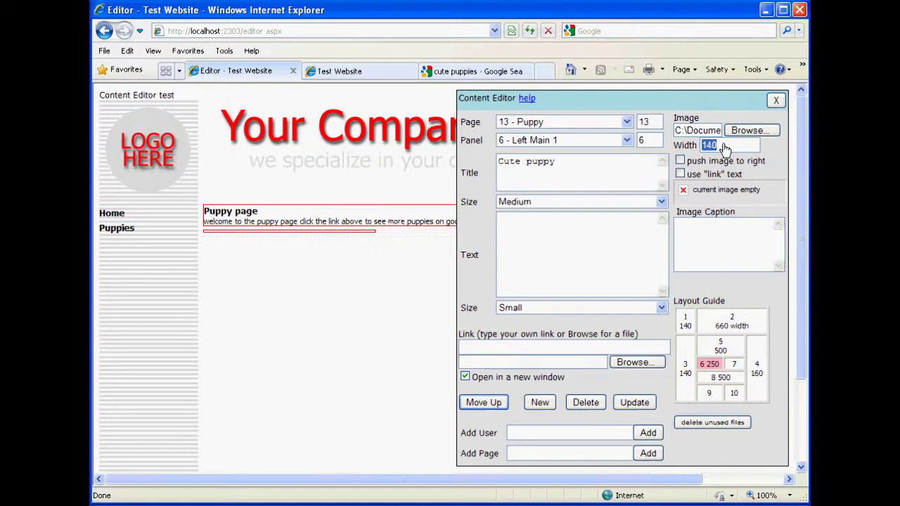
pyautogui.write('90')
pyautogui.click(636, 404)
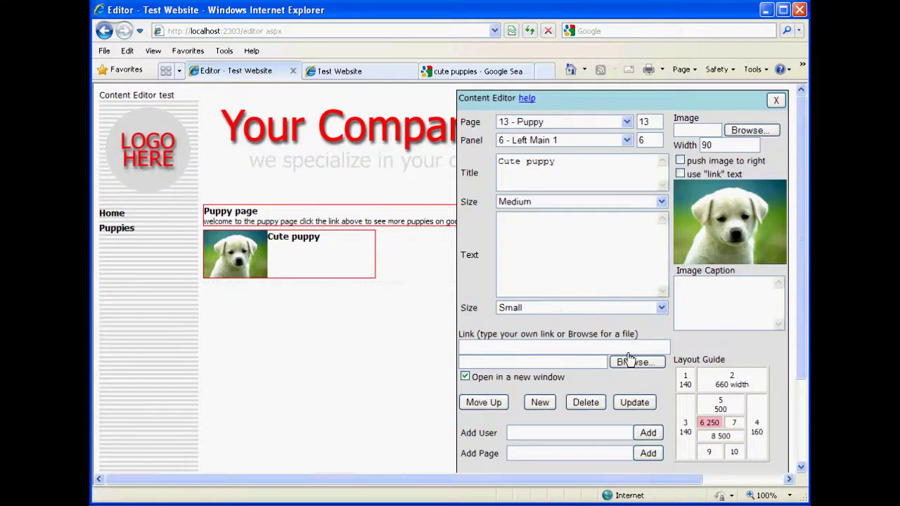
pyautogui.click(541, 404)
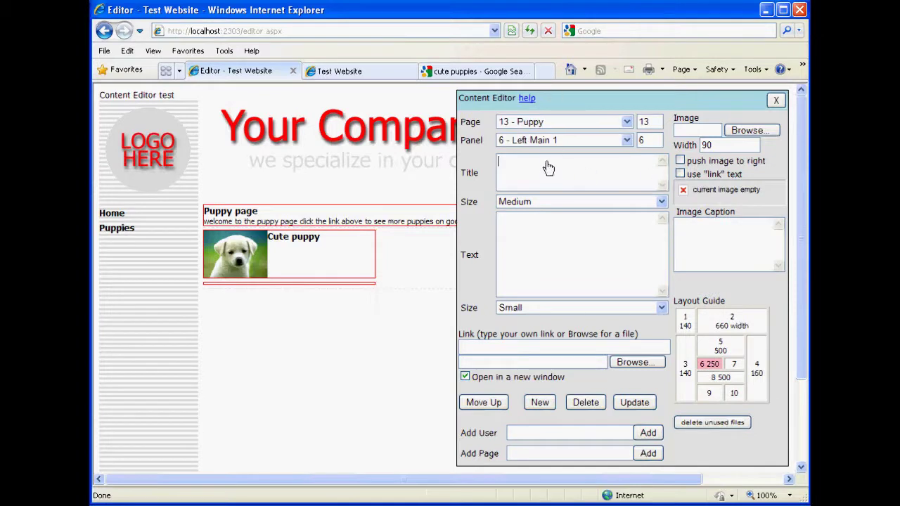
# Create 'Another cute puppy' with cute_puppy_2.png at width 75 and save it.
pyautogui.write('Another cute puppy')
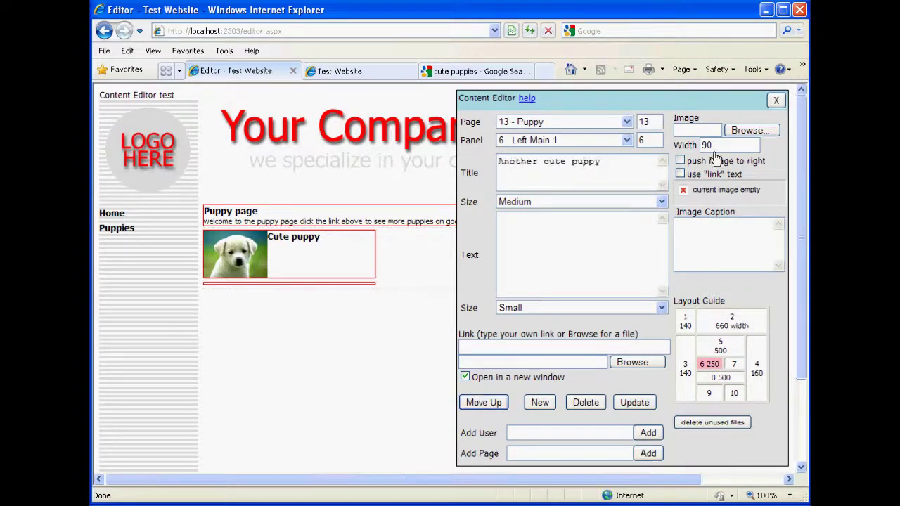
pyautogui.click(750, 131)
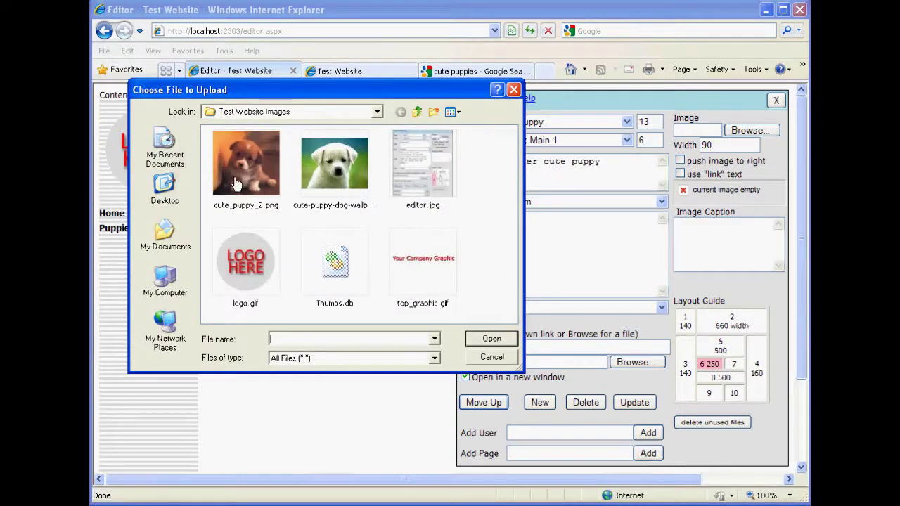
pyautogui.click(237, 184)
pyautogui.click(492, 340)
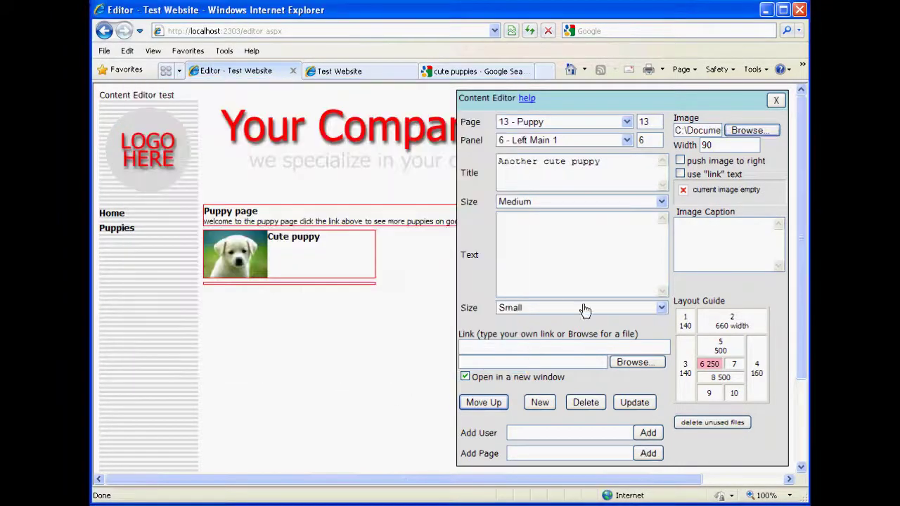
pyautogui.doubleClick(709, 146)
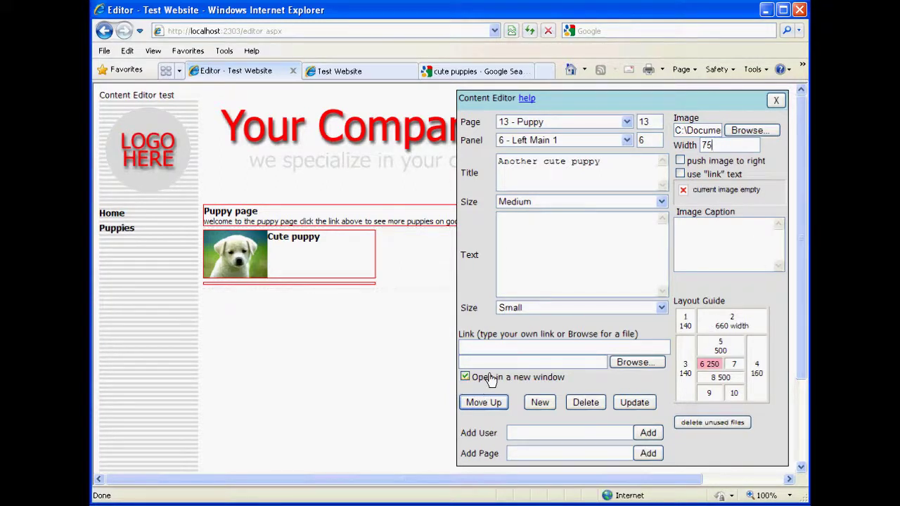
pyautogui.click(635, 404)
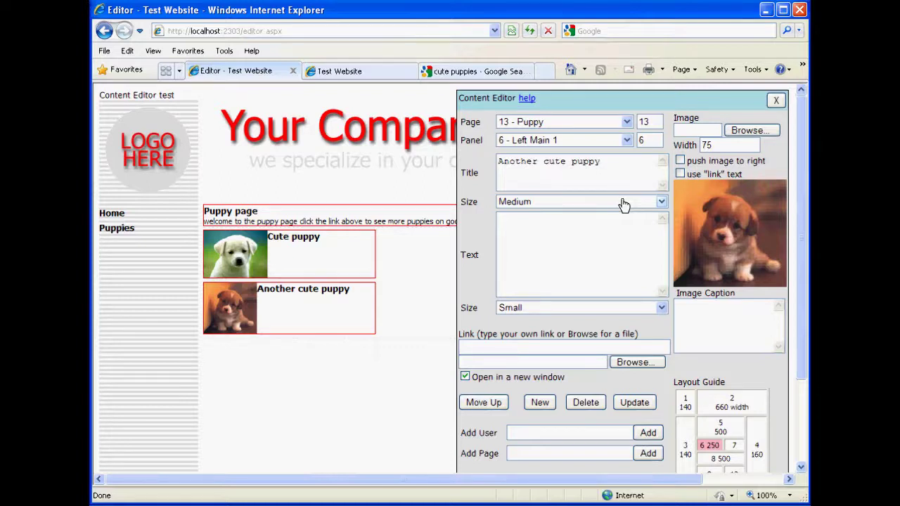
# Move Another cute puppy up into panel 7 and push its image to the right.
pyautogui.click(480, 408)
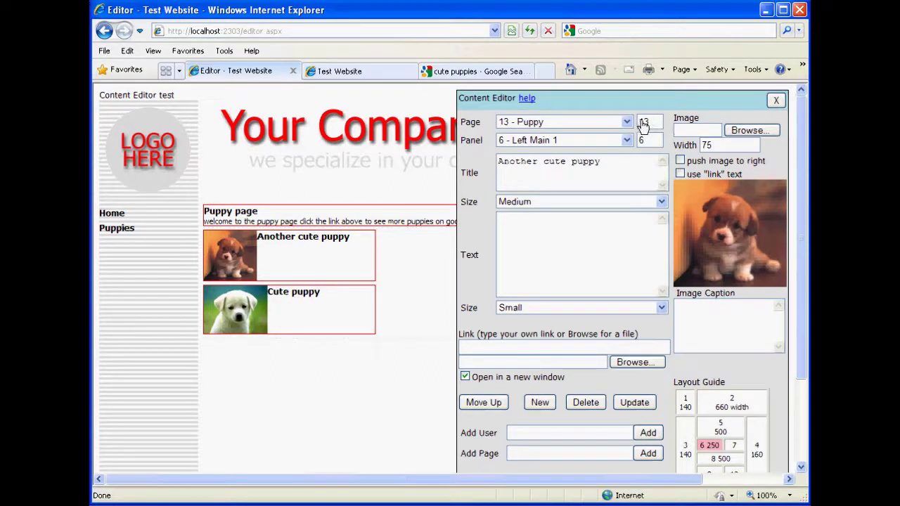
pyautogui.click(653, 144)
pyautogui.click(640, 408)
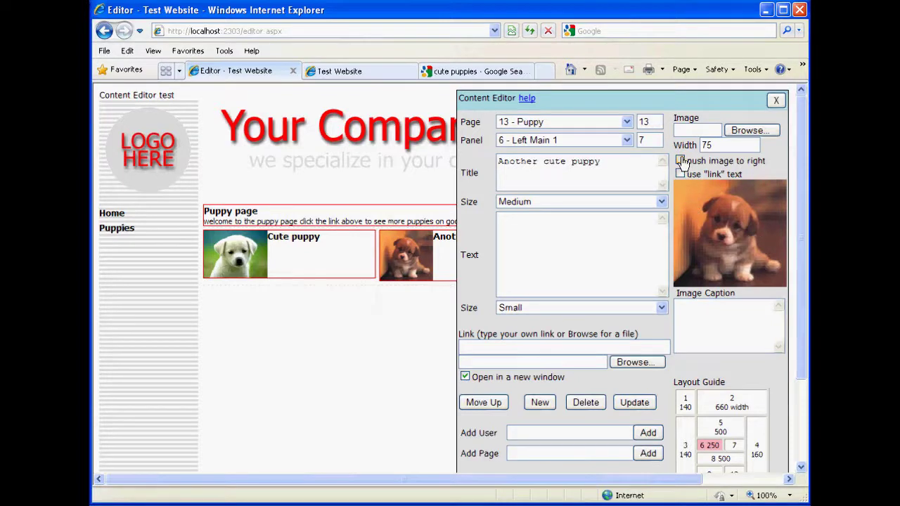
pyautogui.click(680, 162)
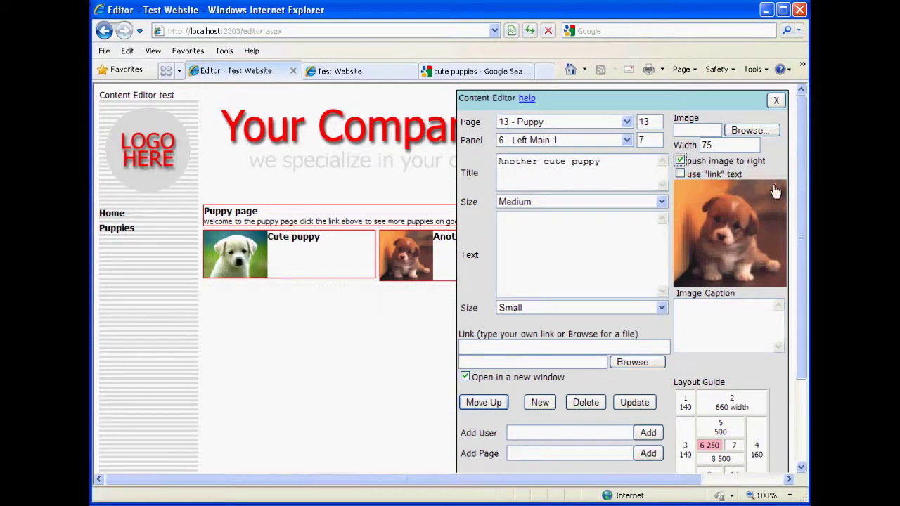
pyautogui.click(641, 406)
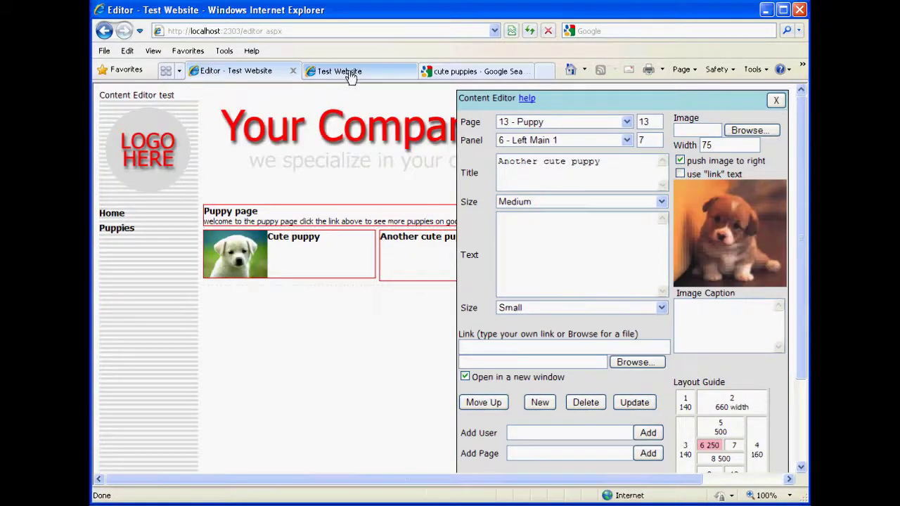
pyautogui.click(351, 73)
# Reload the Puppies page to check both puppy blocks side by side, then open the American Legion 153 site in a new tab.
pyautogui.click(185, 219)
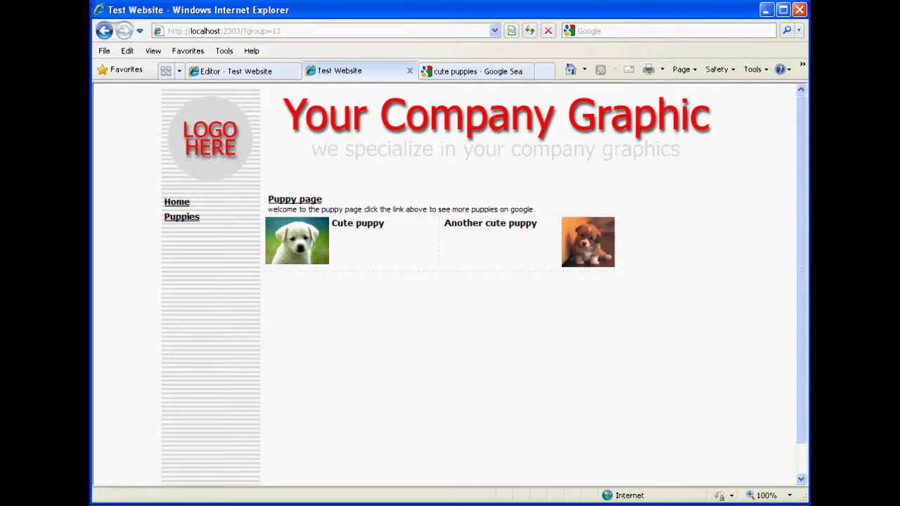
pyautogui.click(500, 74)
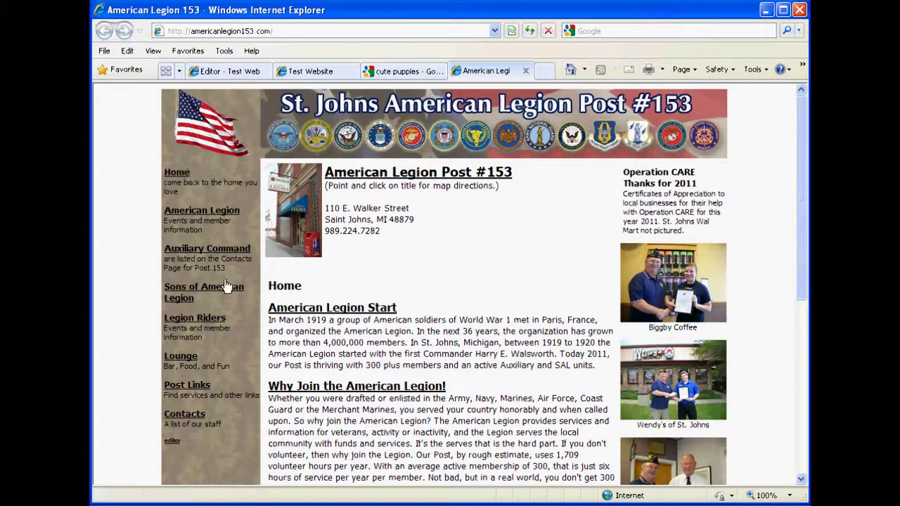
# Open the American Legion site's Contacts page and scroll through it.
pyautogui.click(186, 416)
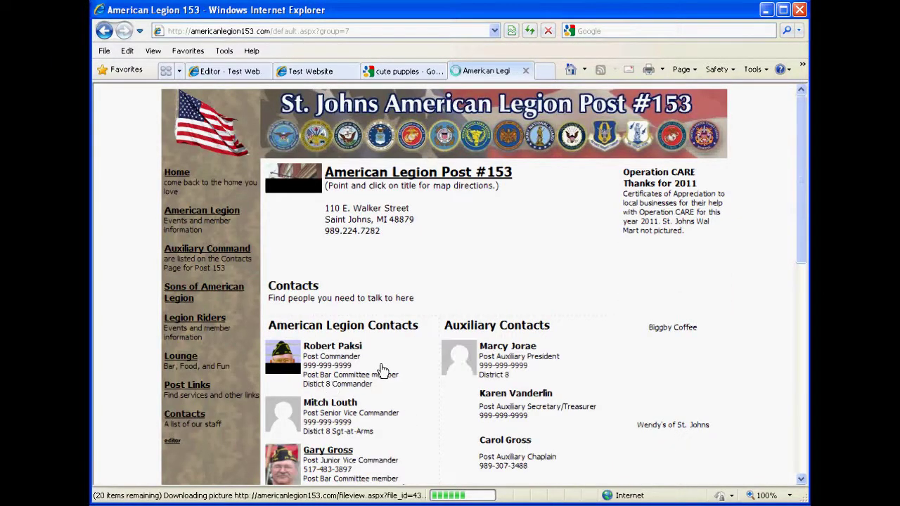
pyautogui.scroll(-7, 390, 360)
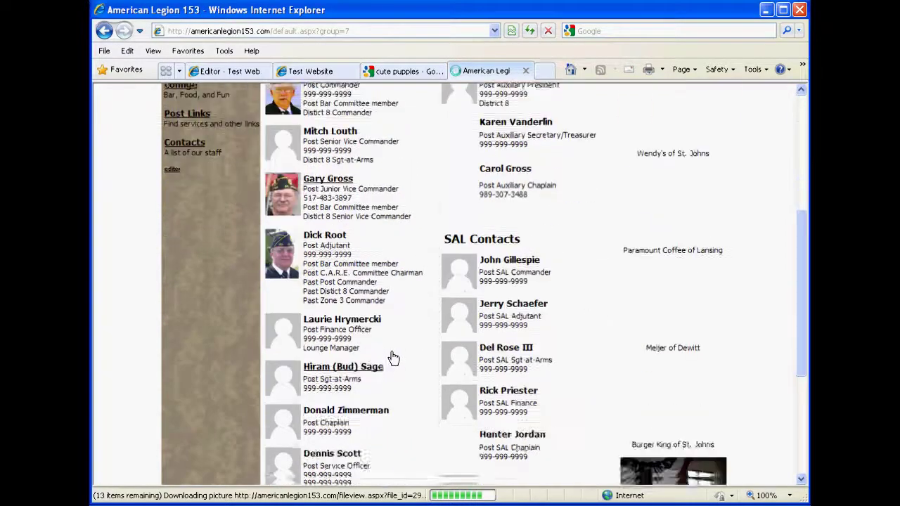
pyautogui.scroll(3, 390, 358)
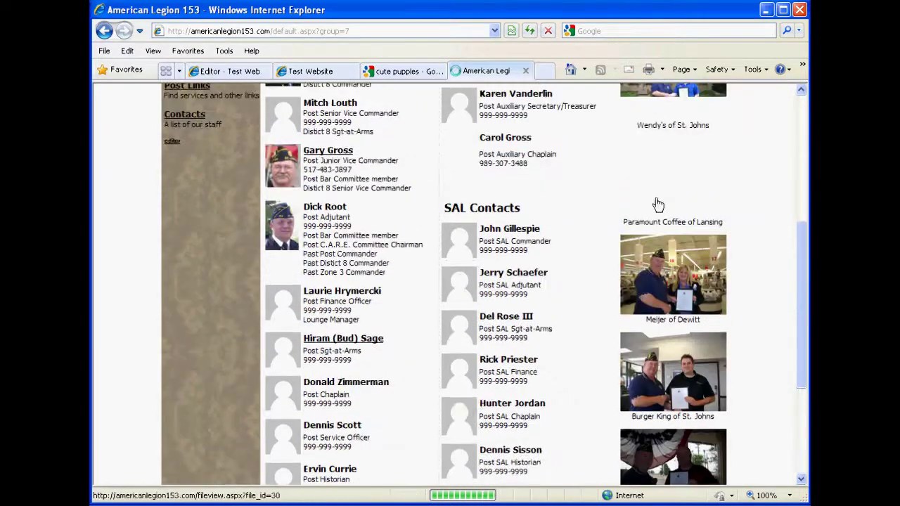
pyautogui.scroll(4, 575, 272)
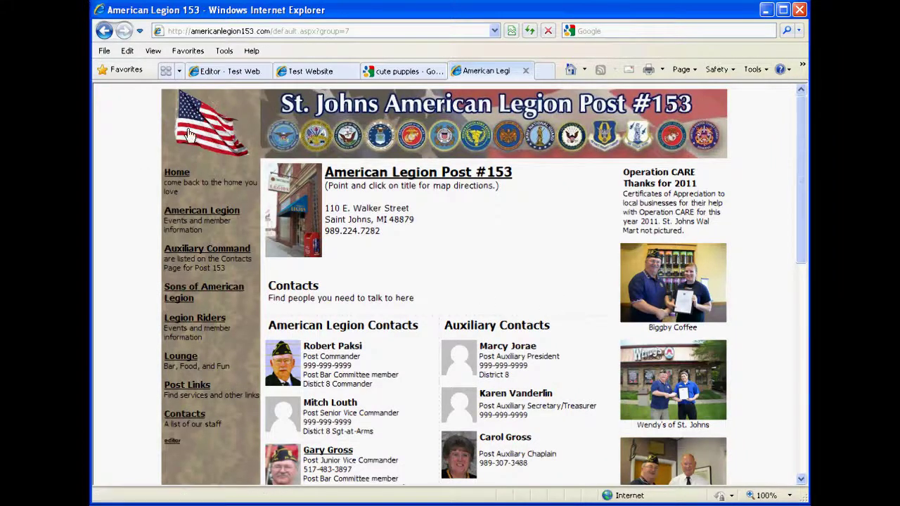
# View the Lounge and American Legion home pages, then return to the Editor - Test Website tab.
pyautogui.click(179, 358)
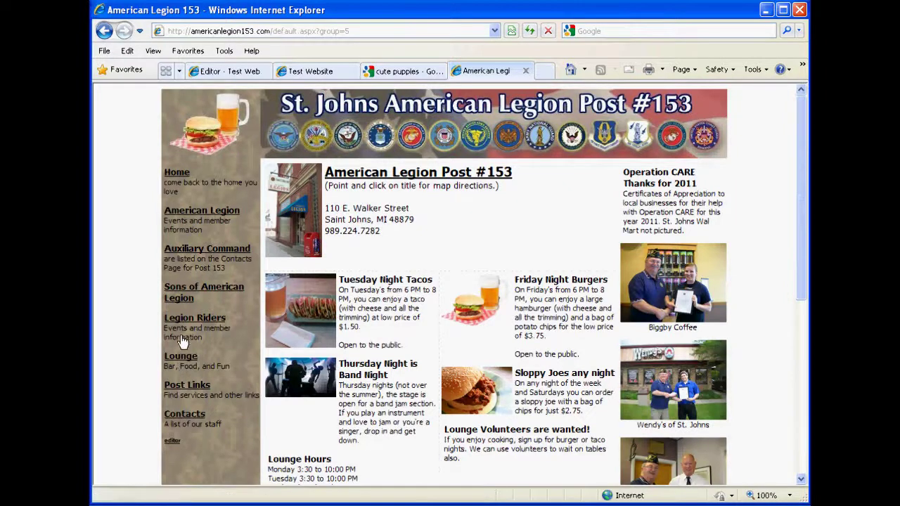
pyautogui.click(190, 214)
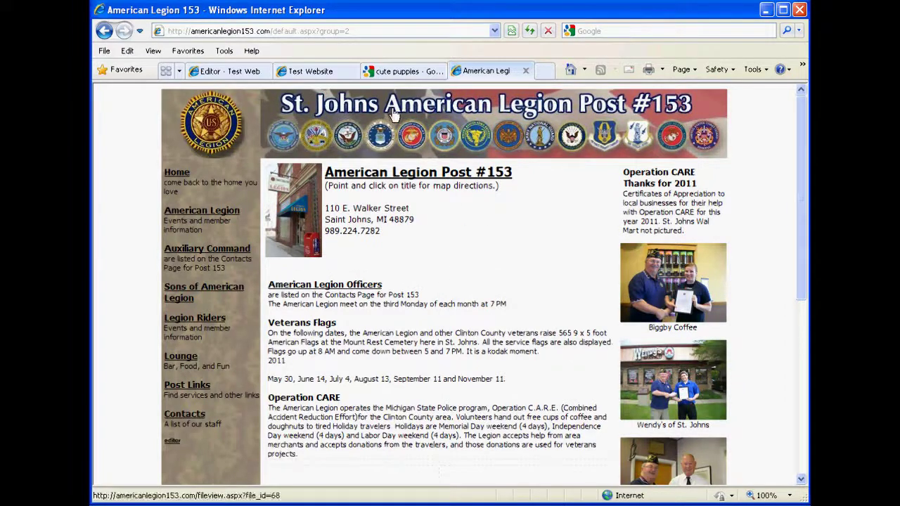
pyautogui.click(228, 73)
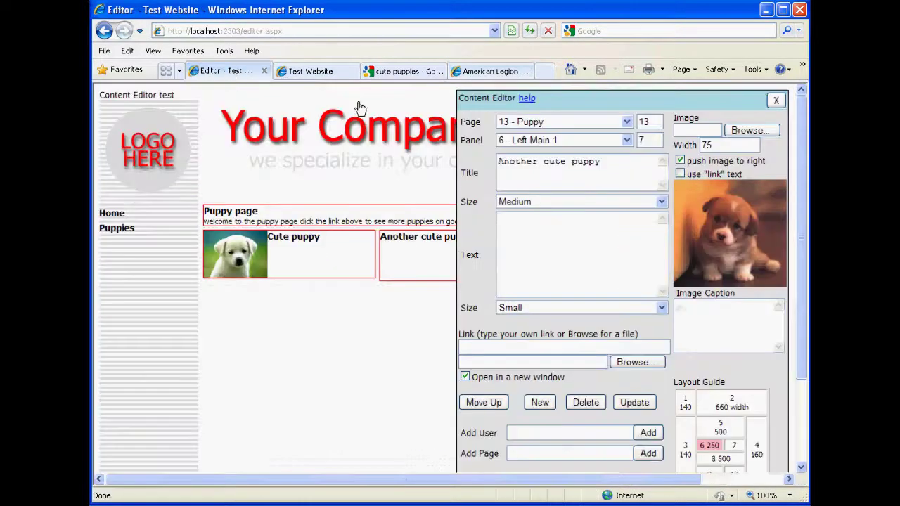
# Caption the Another cute puppy image 'cute puppy' and update the block.
pyautogui.click(725, 328)
pyautogui.write('cute puppy')
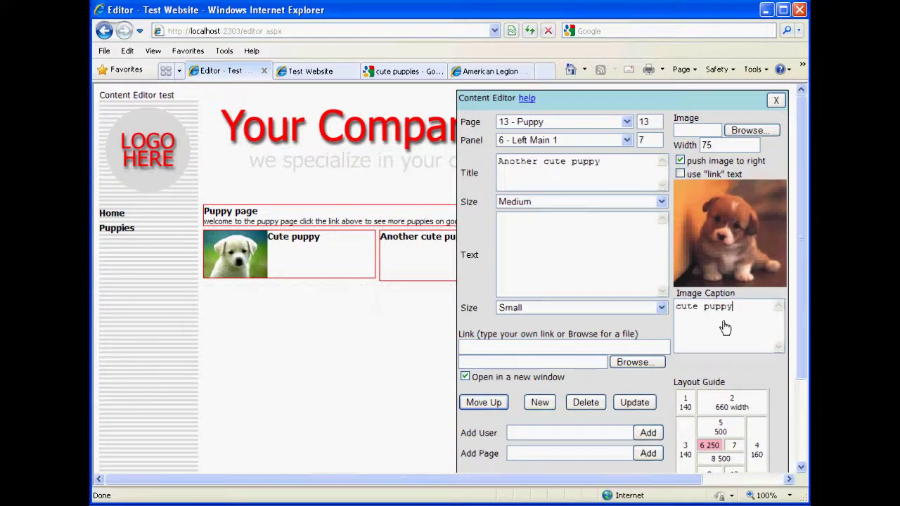
pyautogui.click(634, 402)
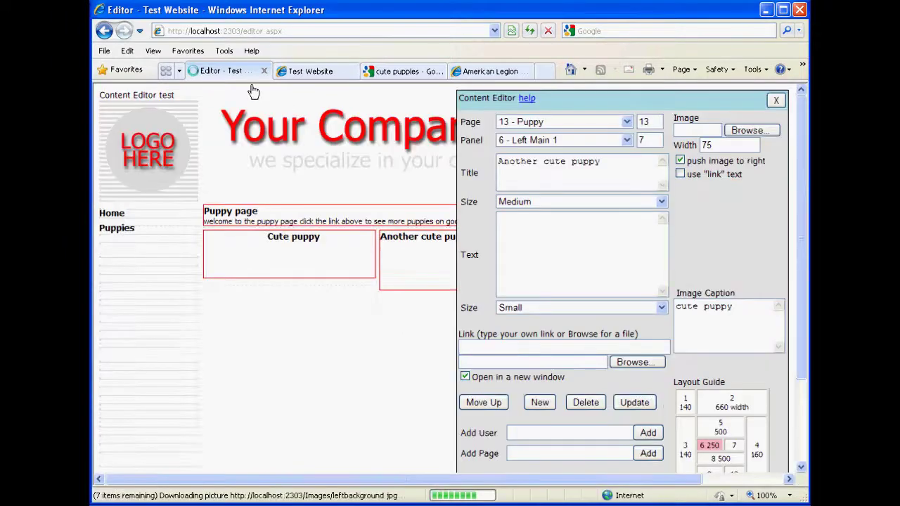
pyautogui.moveTo(478, 100)
pyautogui.mouseDown()
pyautogui.moveTo(693, 127)
pyautogui.moveTo(508, 112)
pyautogui.moveTo(485, 102)
pyautogui.mouseUp()
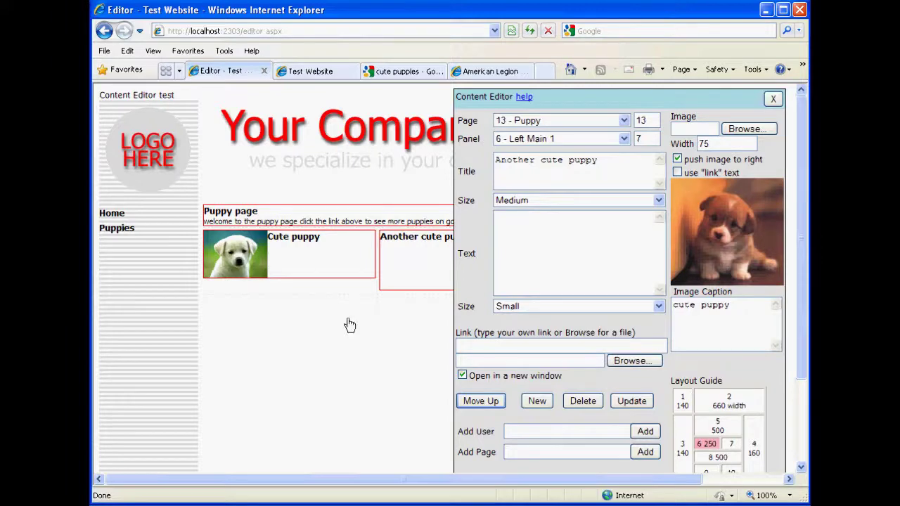
# Check the public Puppies page, then browse the American Legion site via Legion Riders to Auxiliary Command.
pyautogui.click(310, 72)
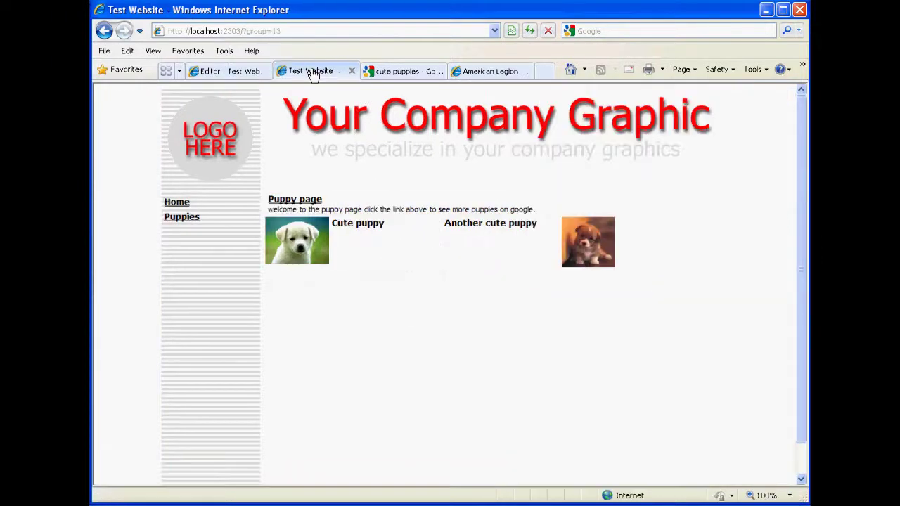
pyautogui.click(487, 71)
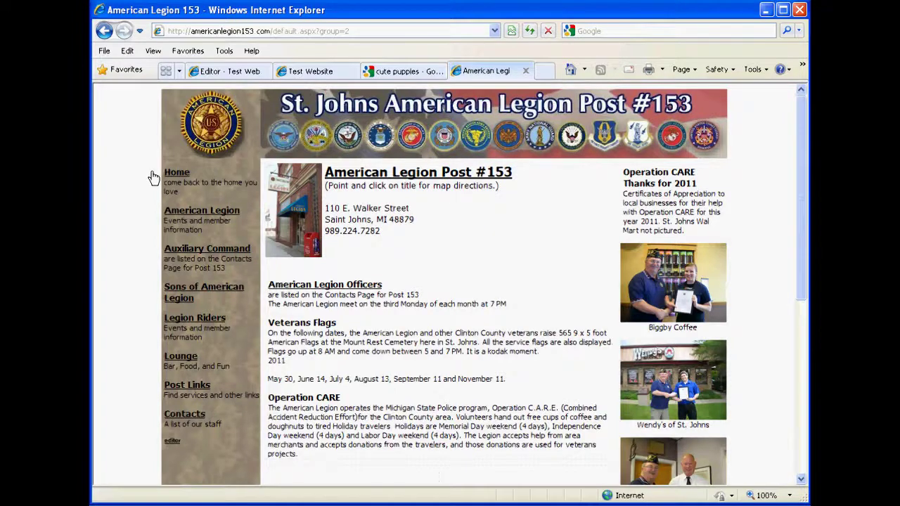
pyautogui.click(187, 320)
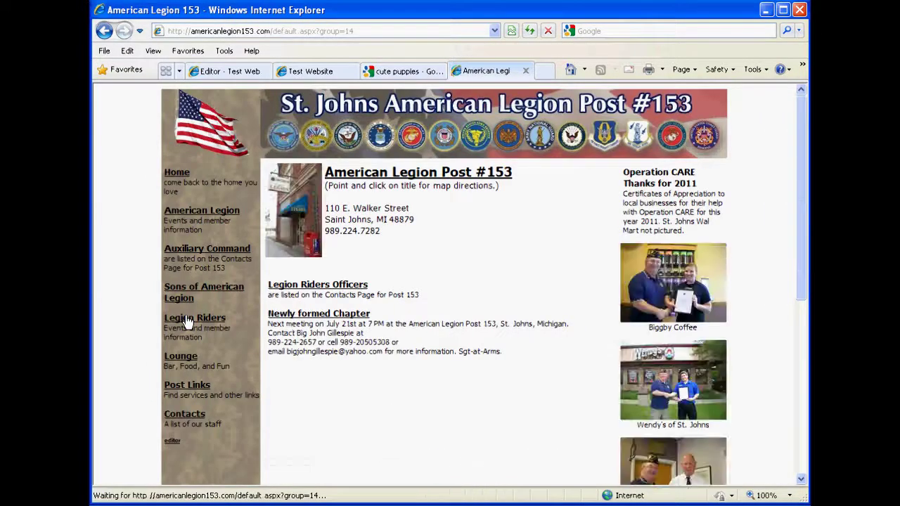
pyautogui.click(189, 257)
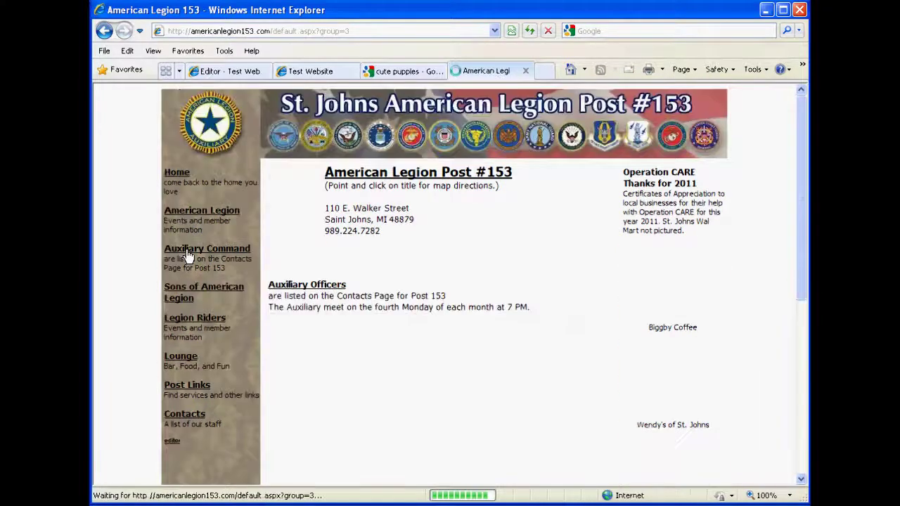